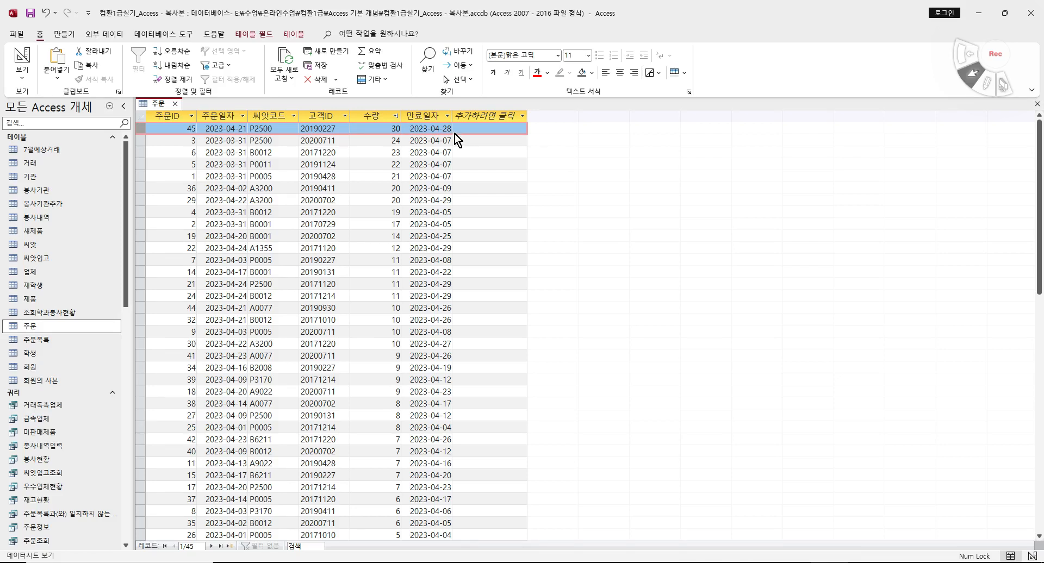
Sort the 주문 table's records in ascending order, and re-sort them by 수량 in descending order.
left_click(179, 53)
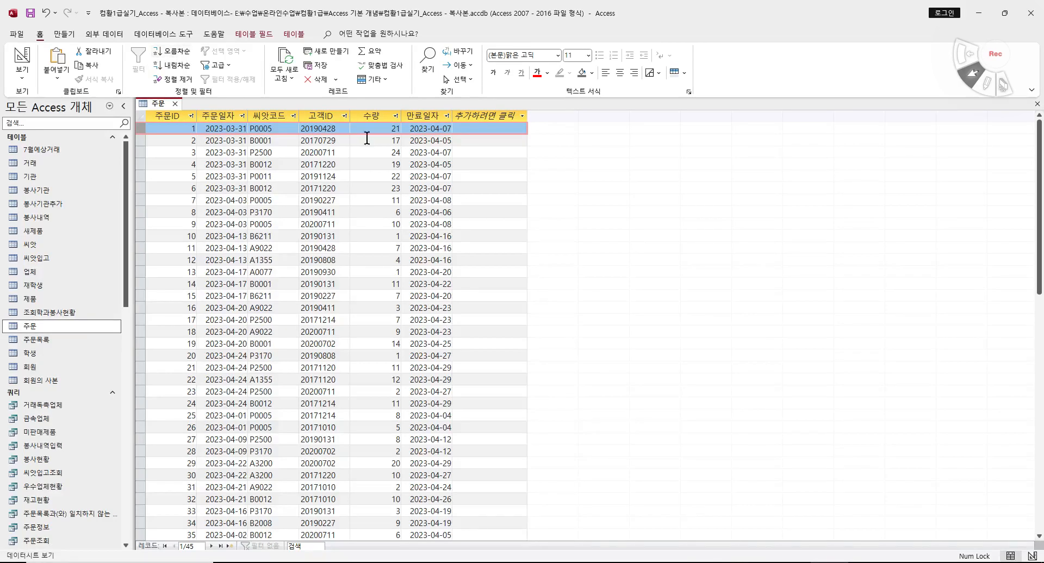
left_click(387, 118)
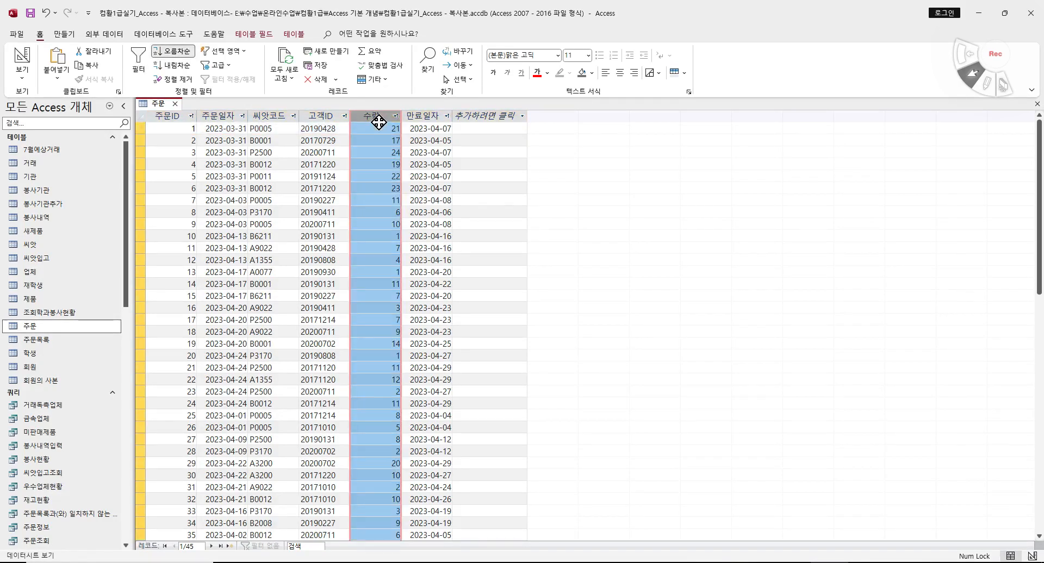
left_click(183, 66)
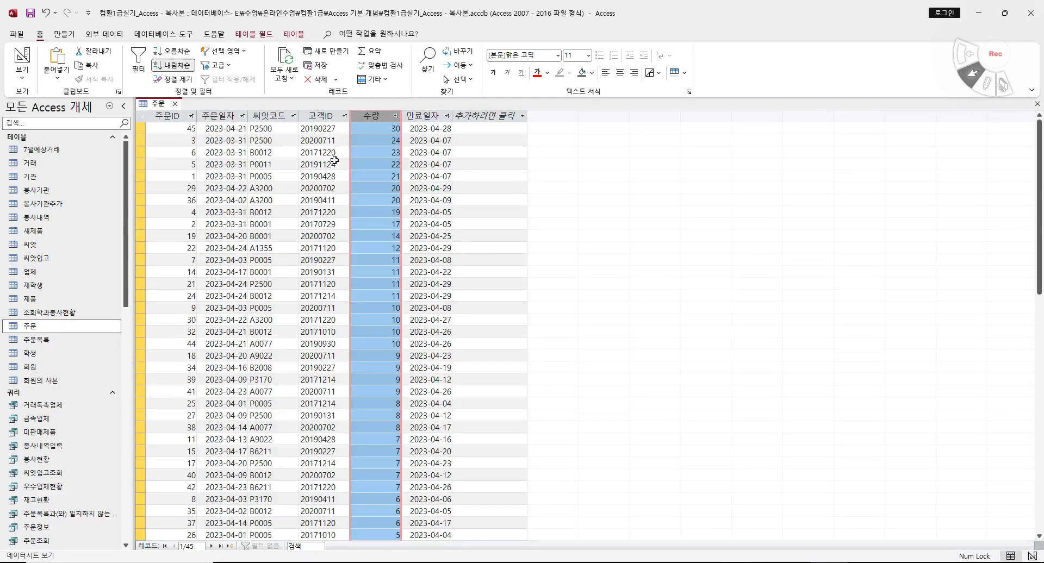
Sort the 주문 table by 수량 in ascending order and select the three records whose 수량 is 1.
left_click(185, 56)
left_click(388, 130)
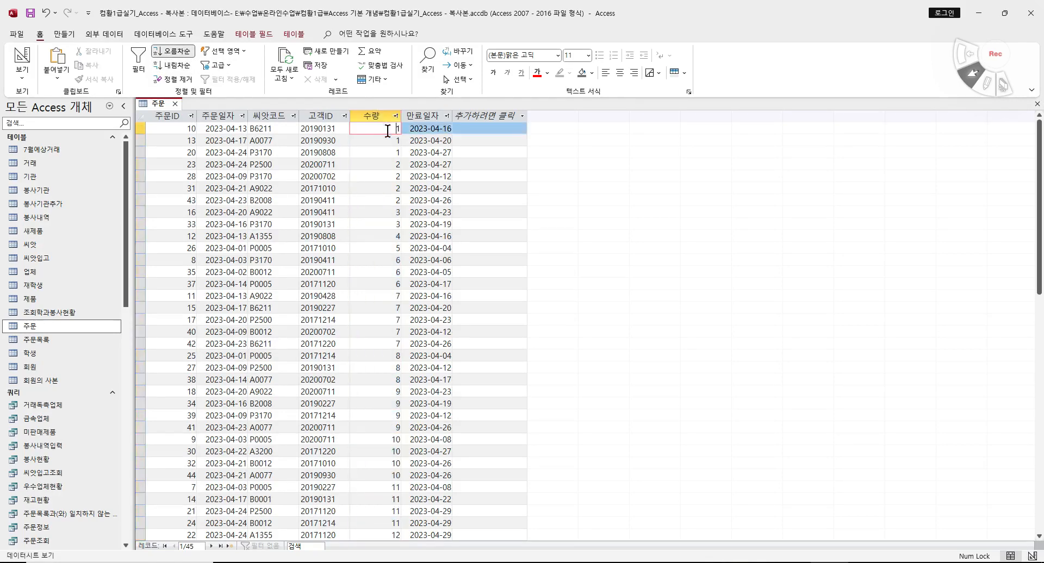
left_click_drag(142, 128, 143, 147)
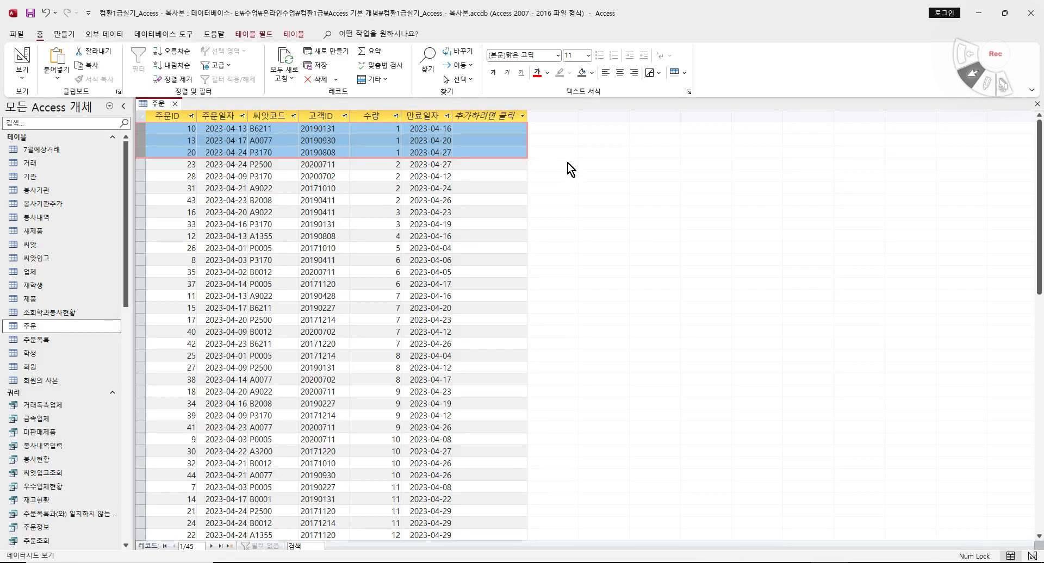
Create a new query in design view based on the 주문 table and enlarge its field list to show every field.
left_click(64, 34)
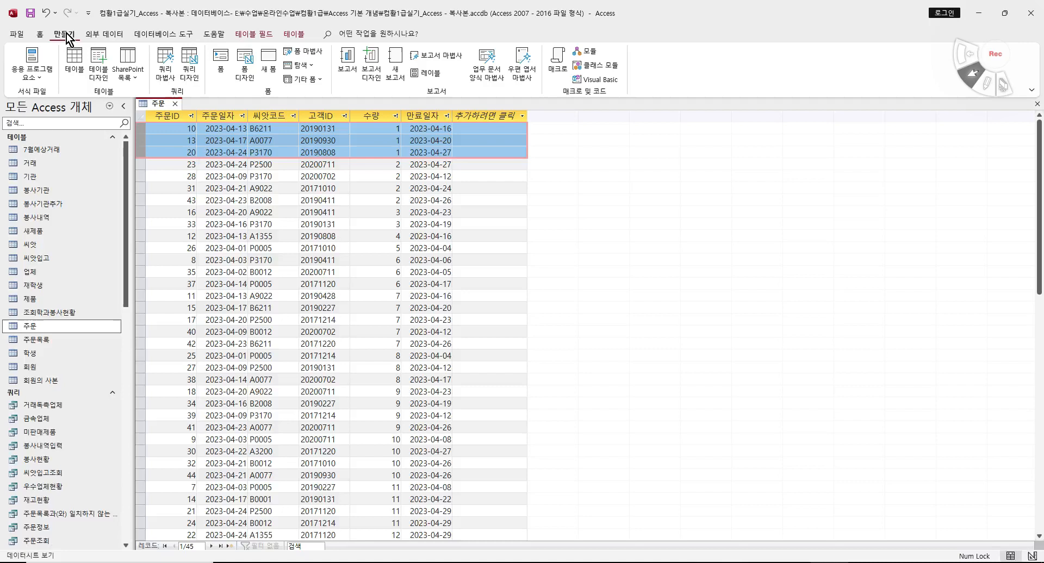
left_click(191, 73)
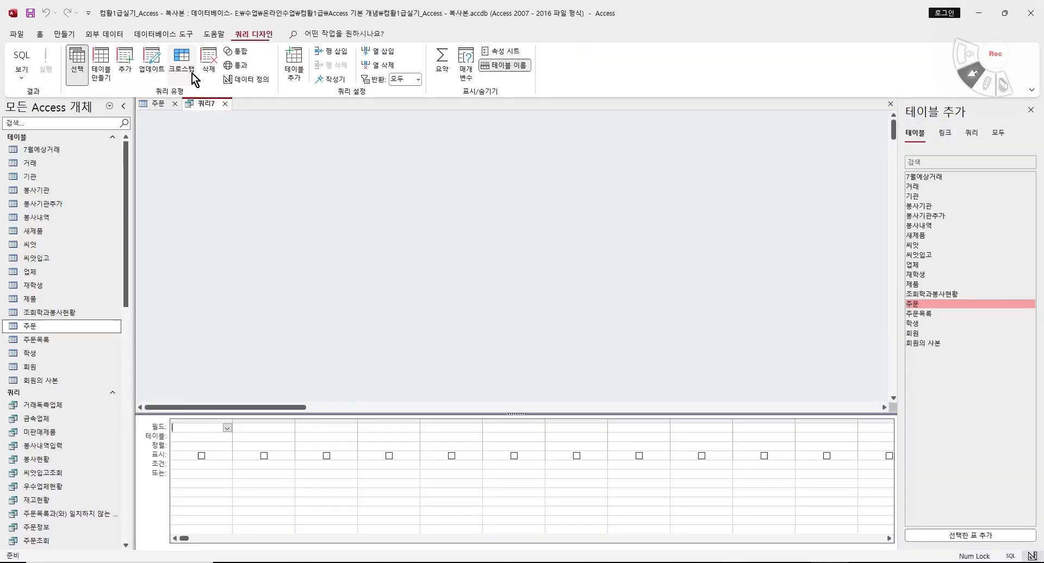
double_click(919, 309)
left_click_drag(209, 194, 225, 255)
Add the 주문ID, 주문일자, 씨앗코드, 고객ID, 수량 and 만료일자 fields of 주문 to the query grid.
double_click(197, 148)
double_click(204, 158)
double_click(206, 167)
double_click(203, 176)
left_click(198, 187)
double_click(198, 187)
double_click(201, 196)
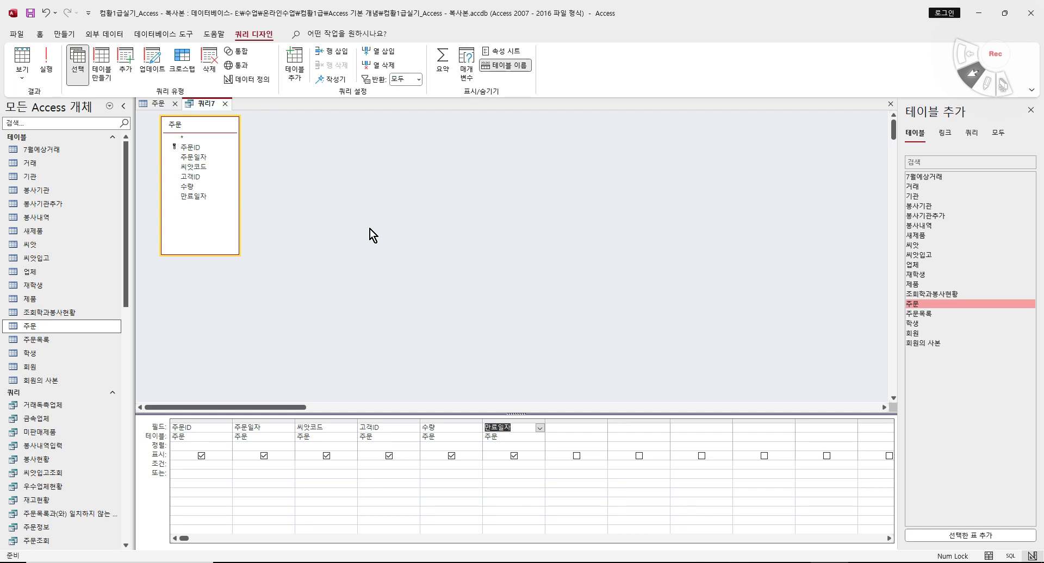
Turn on the summary (요약) row, set 수량 to 최대값, and view the query results.
left_click(441, 65)
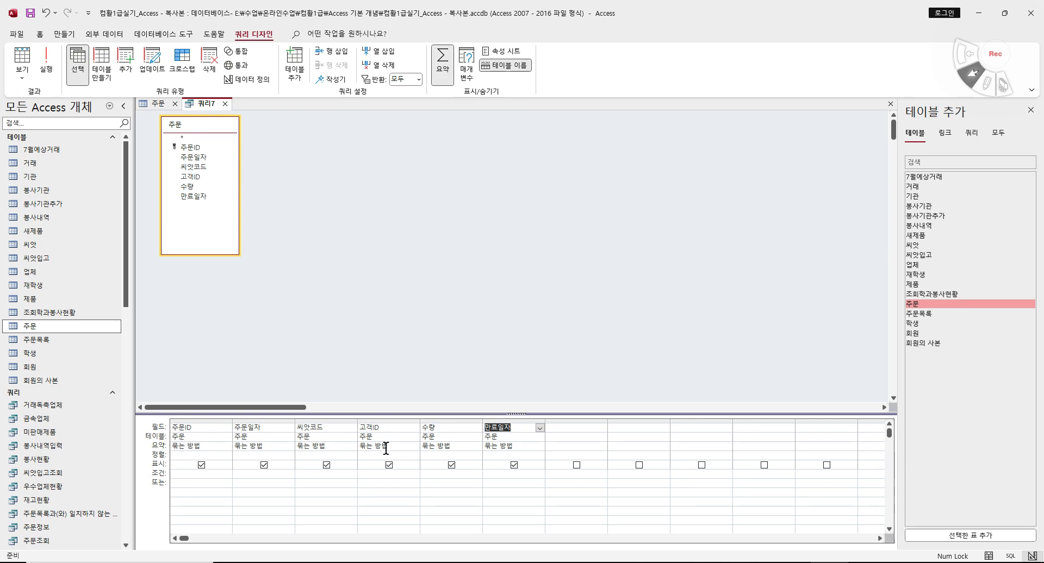
left_click(453, 446)
left_click(477, 447)
left_click(450, 488)
left_click(15, 70)
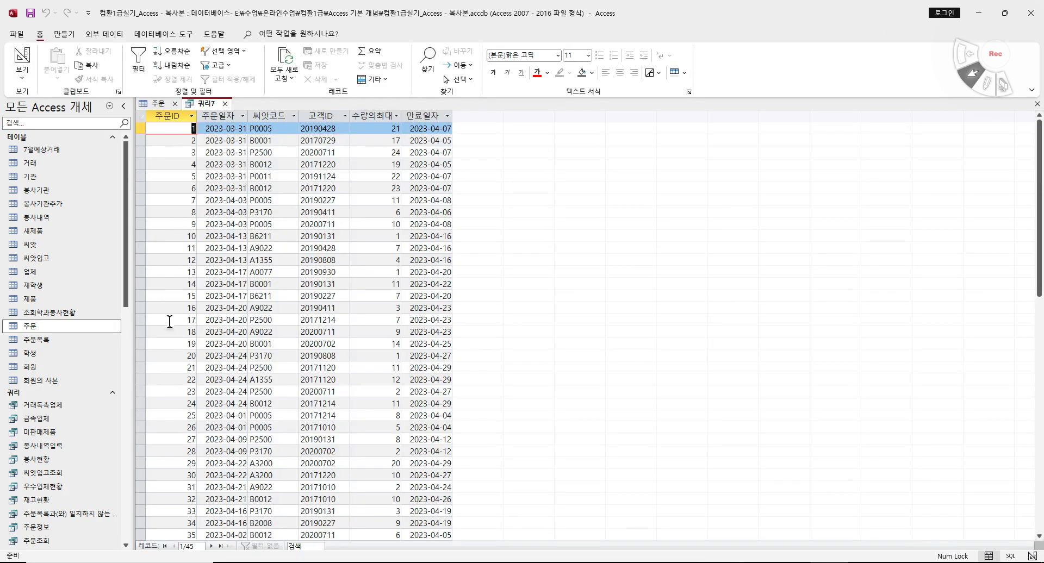
Remove 주문ID, 주문일자, 고객ID and 만료일자 from the query, and view the maximum 수량 per 씨앗코드 with its column widened.
left_click(22, 57)
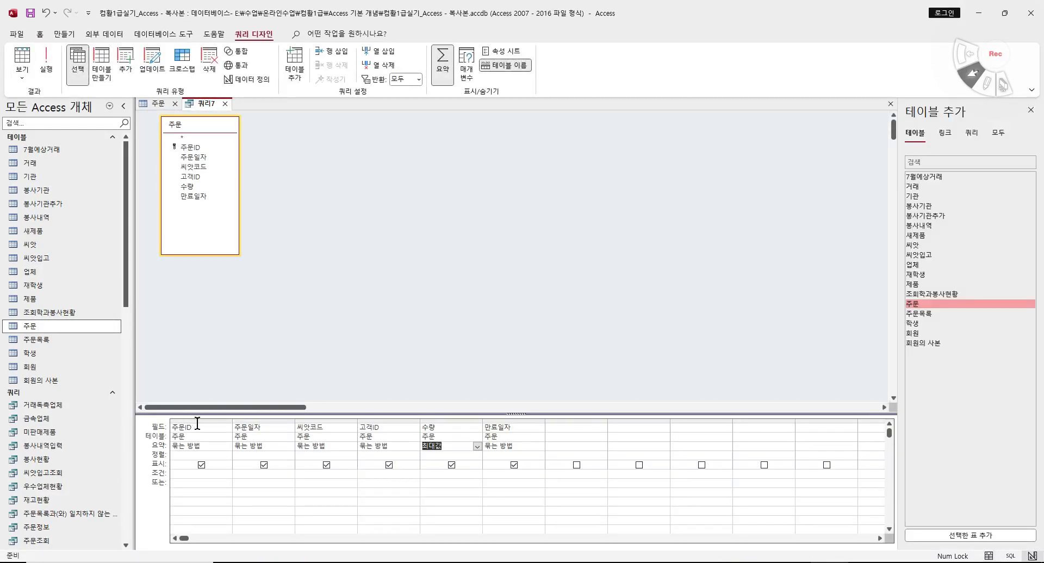
left_click_drag(196, 420, 258, 427)
key("Delete")
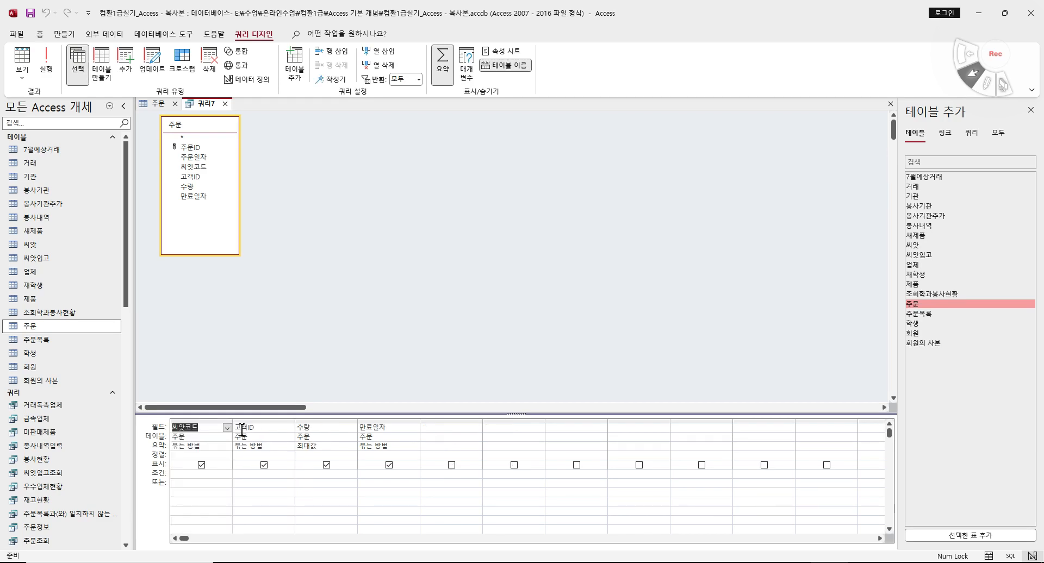
left_click(258, 421)
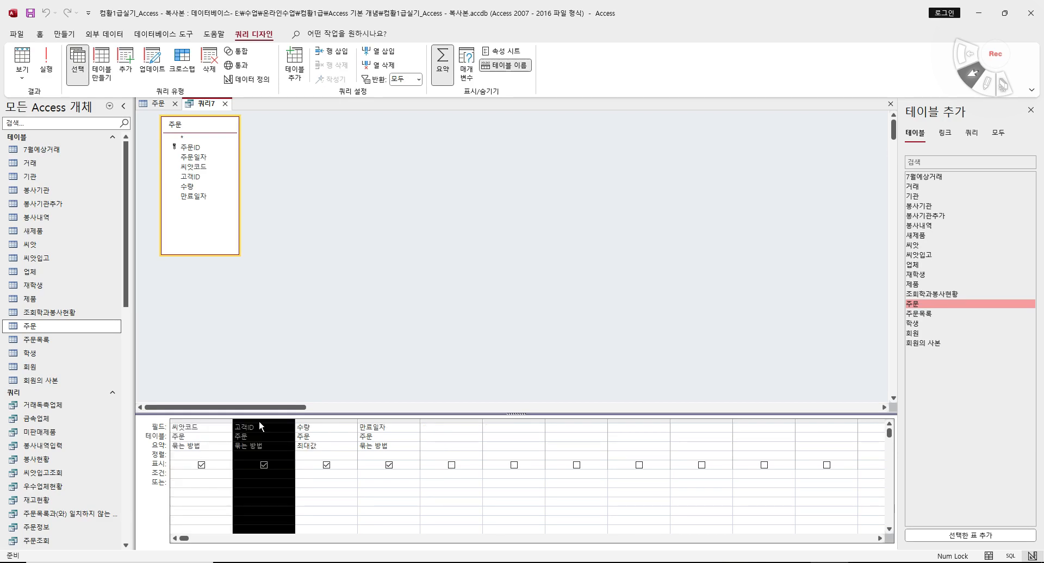
key("Delete")
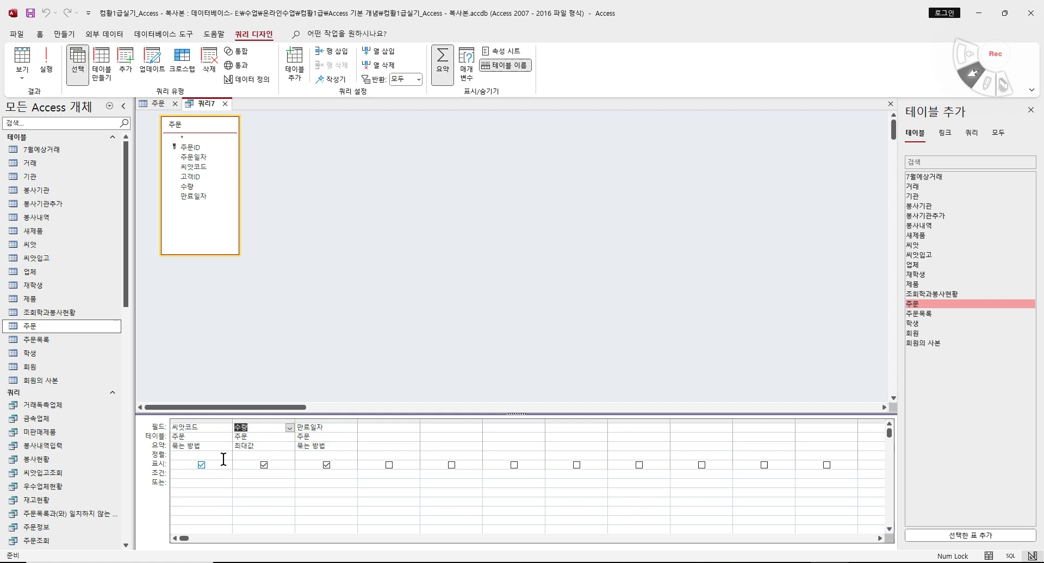
left_click(326, 420)
key("Delete")
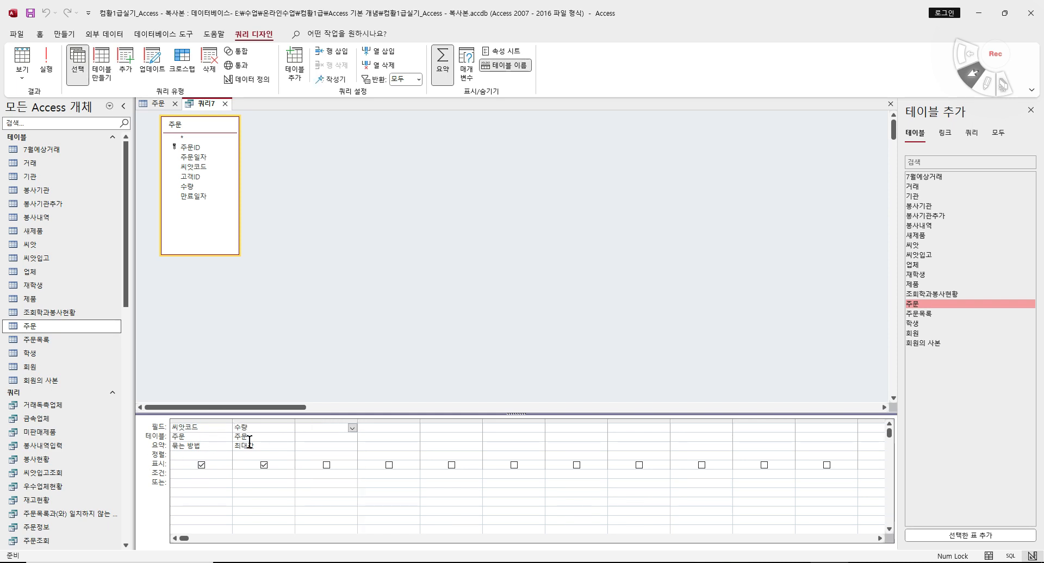
left_click(22, 58)
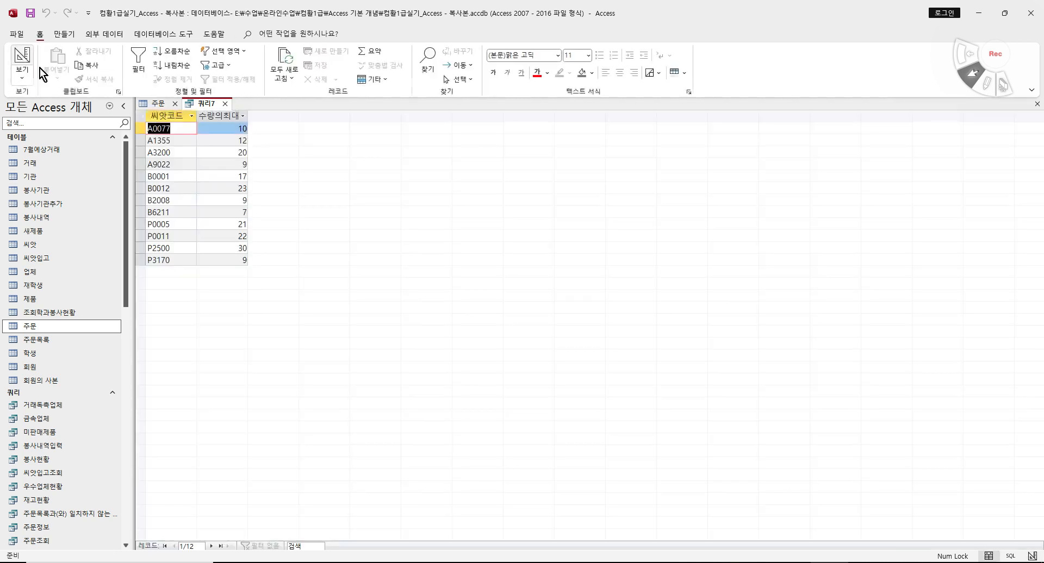
left_click_drag(247, 115, 269, 116)
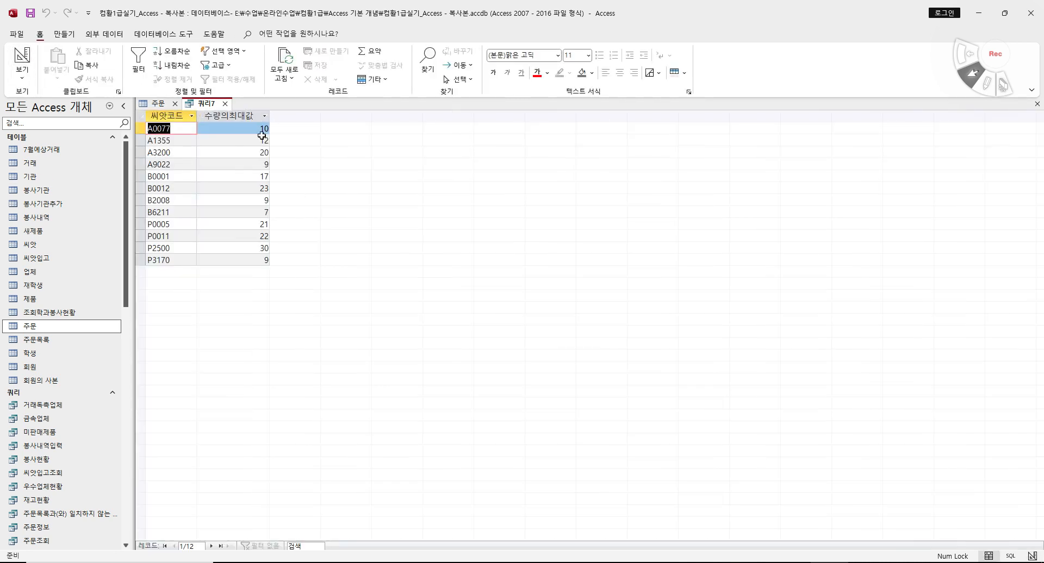
Change the query's grouping field from 씨앗코드 to 고객ID and view the maximum 수량 per customer.
left_click(20, 58)
left_click(209, 426)
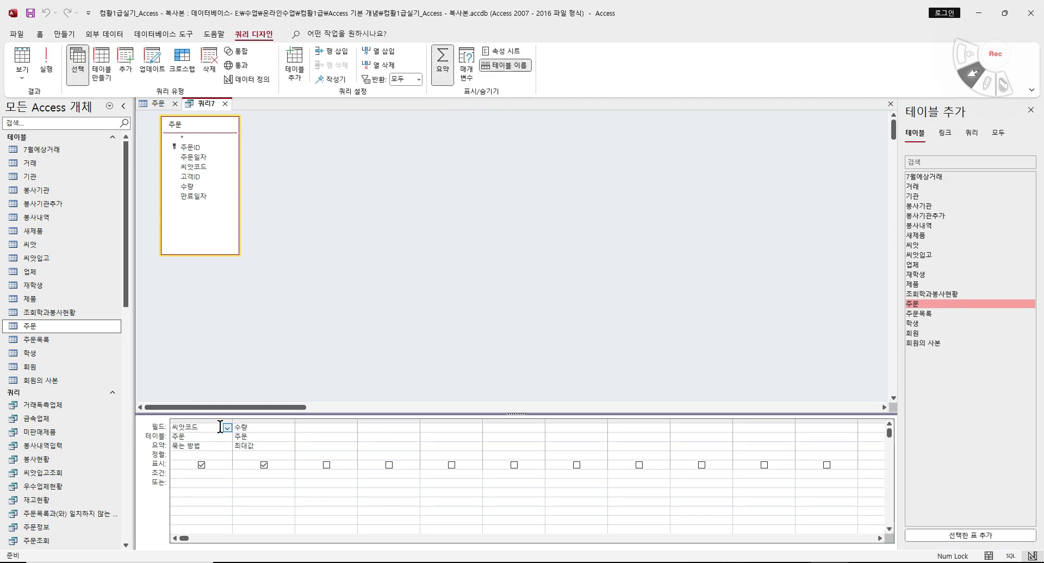
left_click(227, 428)
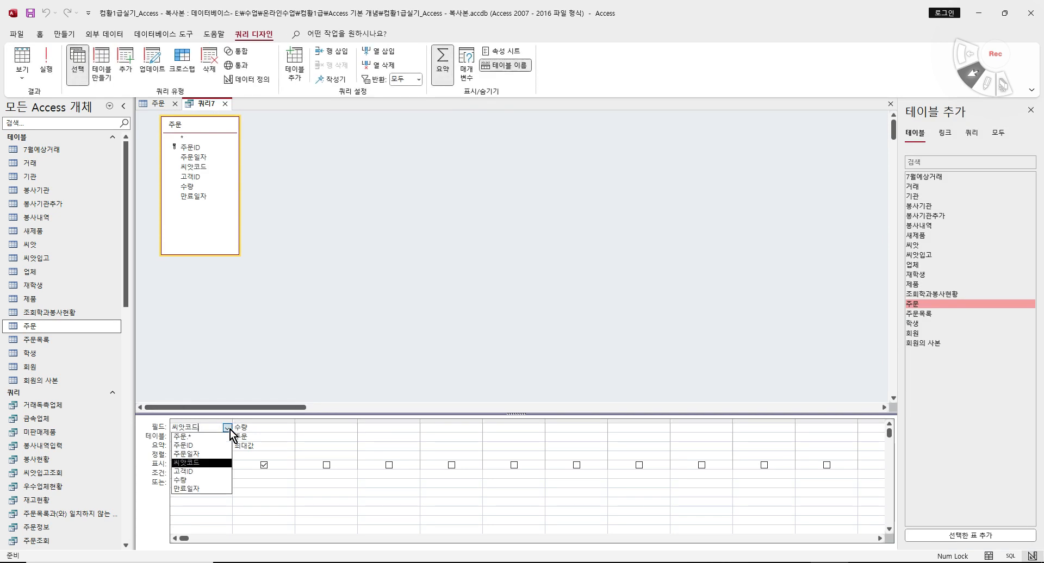
left_click(215, 471)
left_click(22, 58)
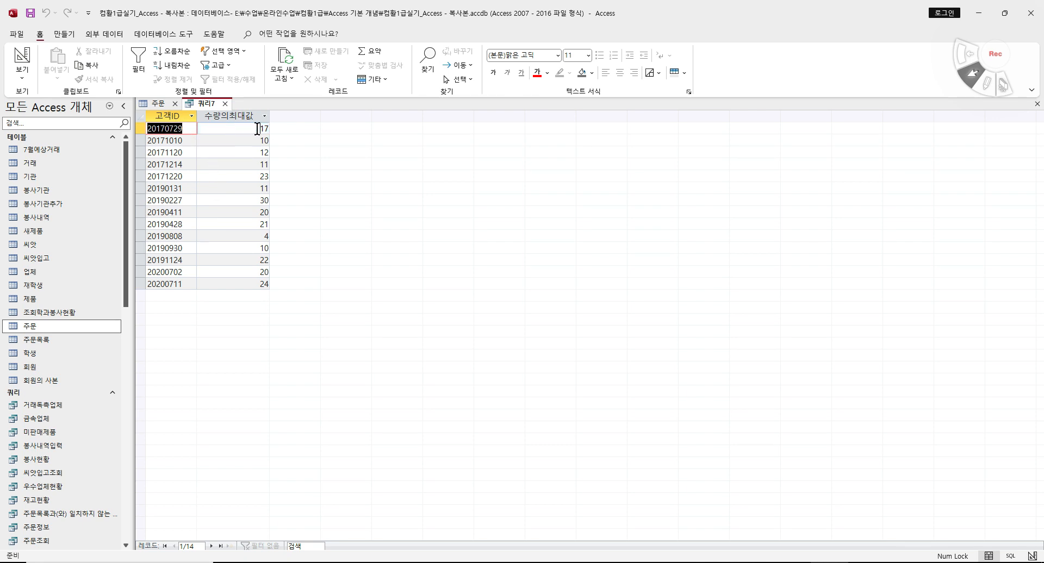
Return to the query design and delete the 고객ID and 수량 columns to empty the grid.
key("Tab")
left_click(22, 59)
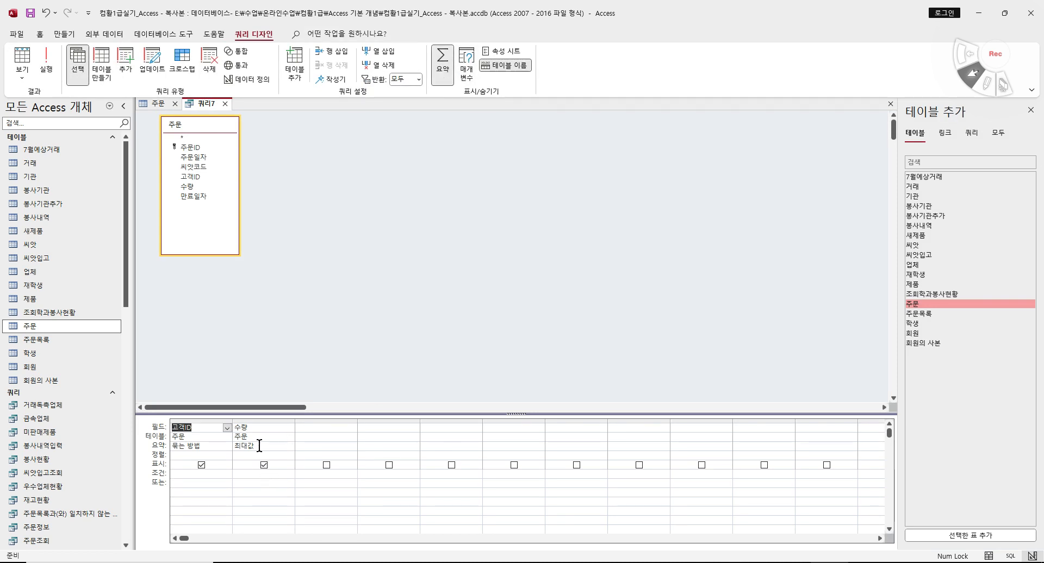
left_click_drag(215, 449, 166, 450)
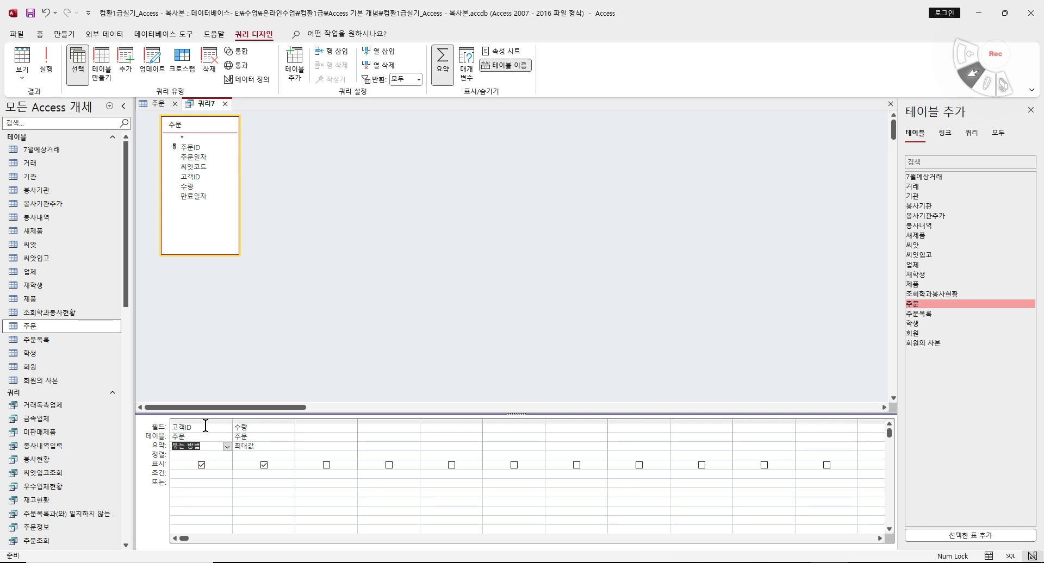
left_click(47, 14)
left_click(213, 420)
left_click_drag(213, 419, 260, 423)
key("Delete")
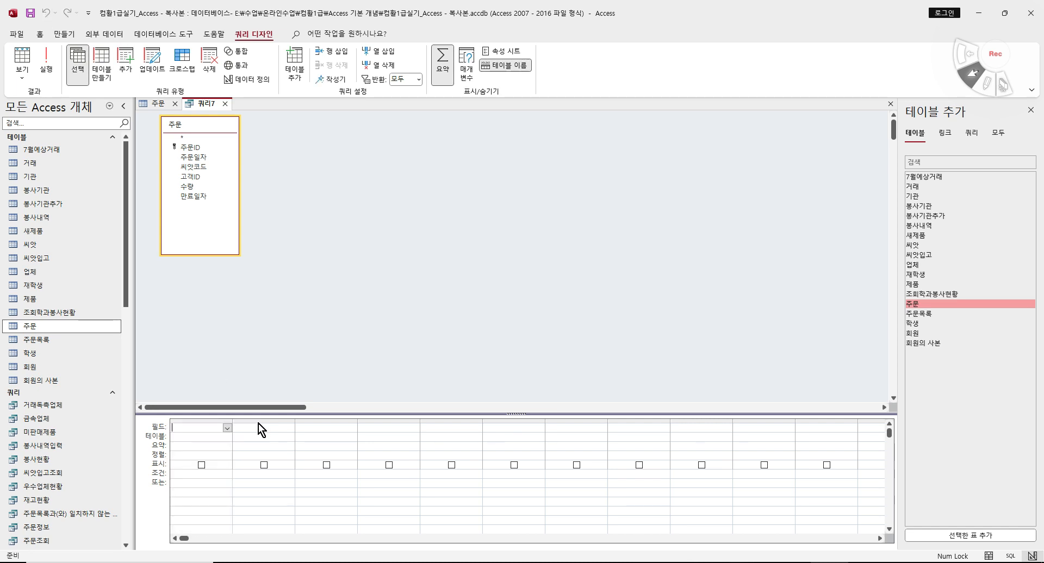
Refill the empty query grid with all six 주문 fields, from 주문ID through 만료일자.
double_click(202, 147)
double_click(202, 158)
double_click(201, 168)
double_click(201, 177)
left_click(201, 187)
double_click(201, 186)
double_click(204, 196)
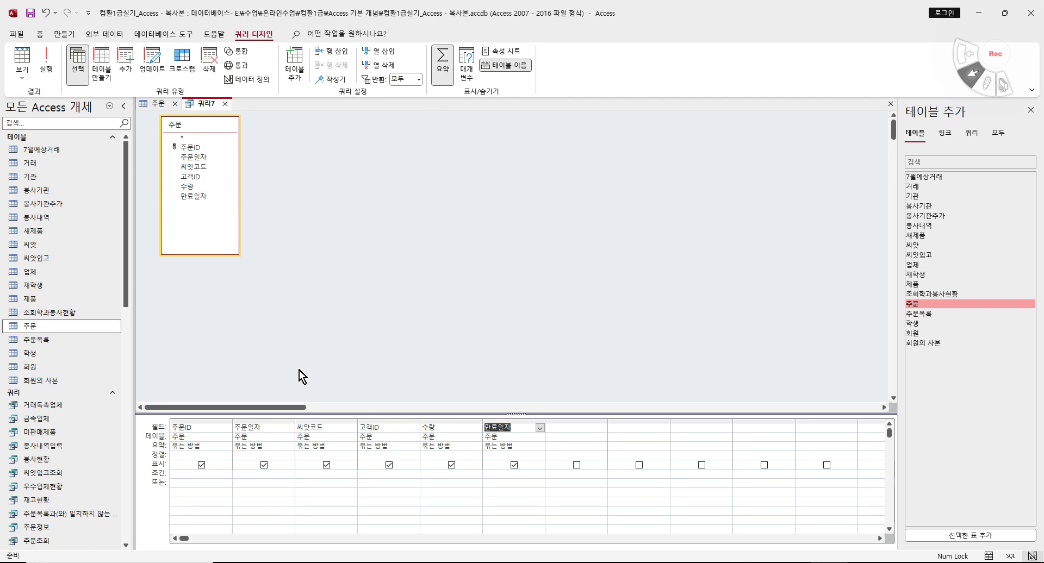
Turn off the summary row and sort the query's 수량 field in descending order (내림차순).
left_click(435, 68)
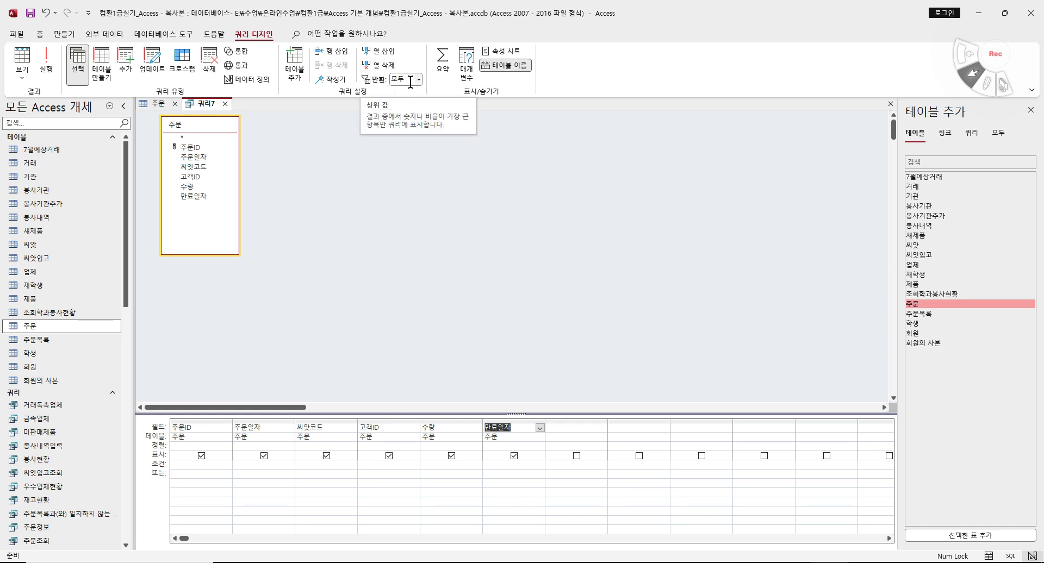
left_click(436, 446)
left_click(476, 447)
left_click(451, 465)
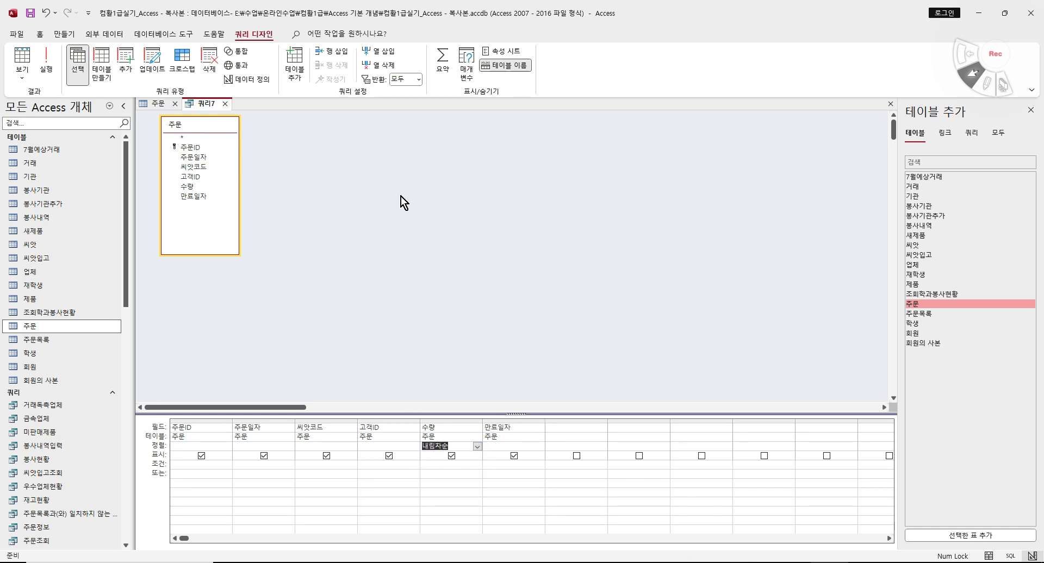
Limit the query to returning the top 1 value and view the record with the largest 수량.
left_click(417, 80)
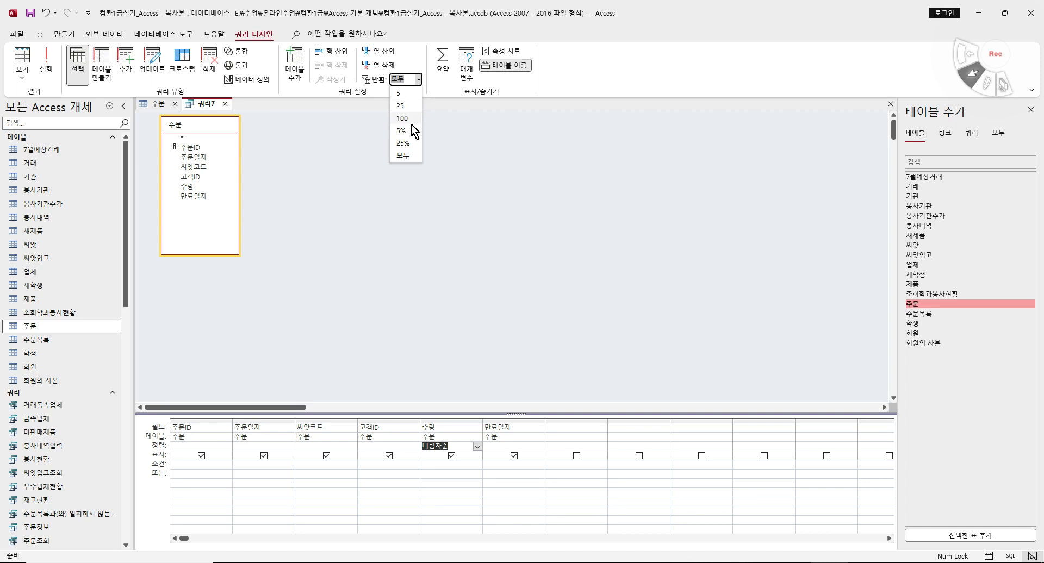
type("1")
key("Return")
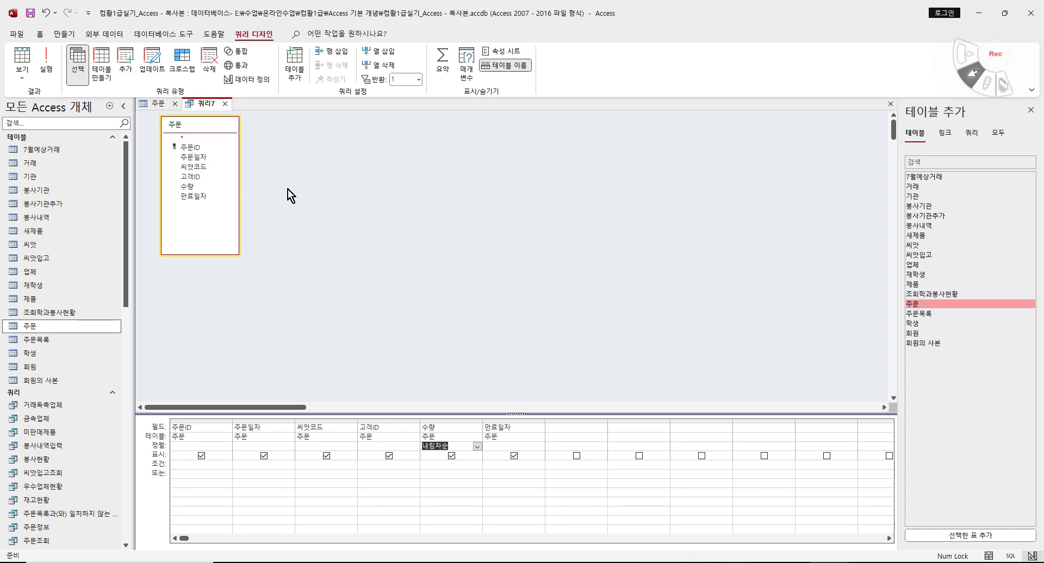
left_click(27, 60)
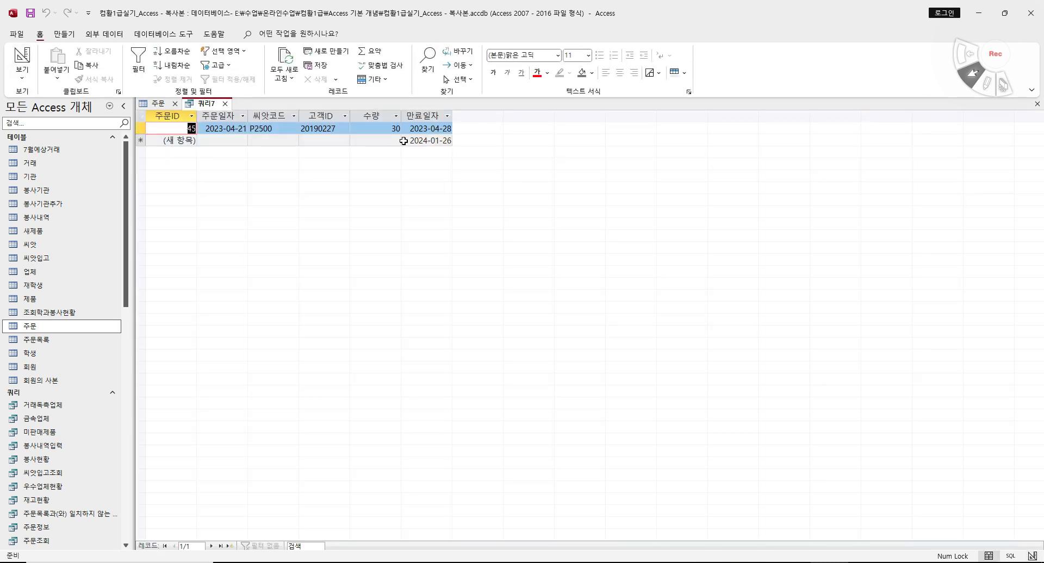
Change the query's 수량 sort to ascending (오름차순) and view the records with the smallest 수량.
left_click(29, 58)
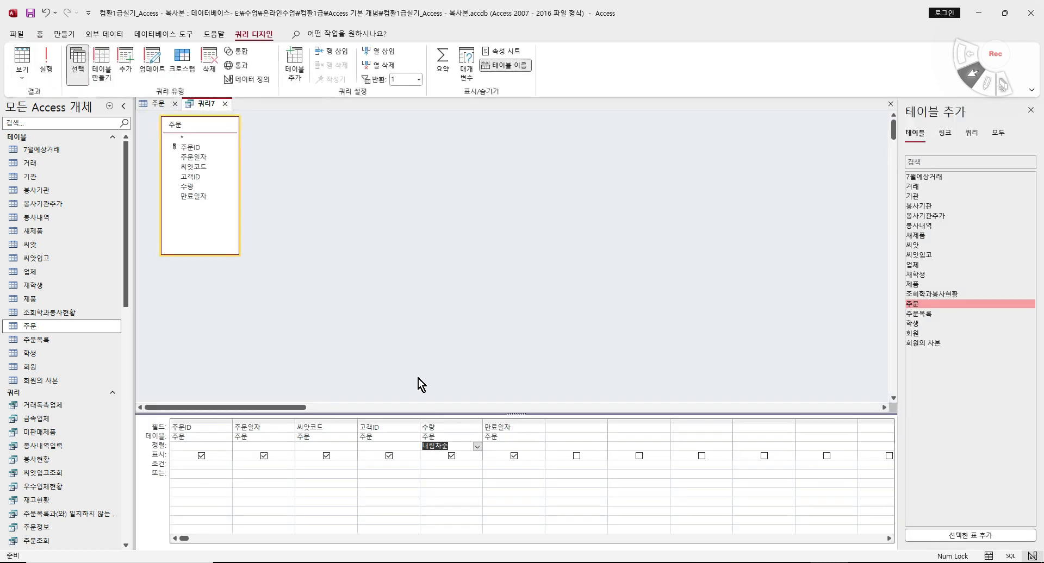
left_click(476, 447)
left_click(450, 455)
left_click(24, 59)
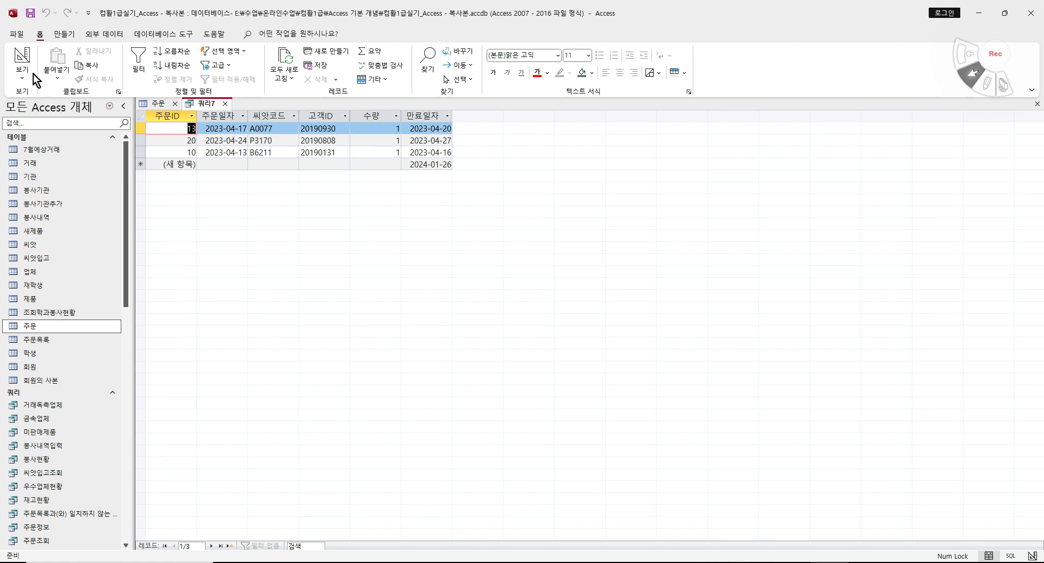
Set the query to return all records (모두) and clear the sort order of the 수량 field.
left_click(19, 54)
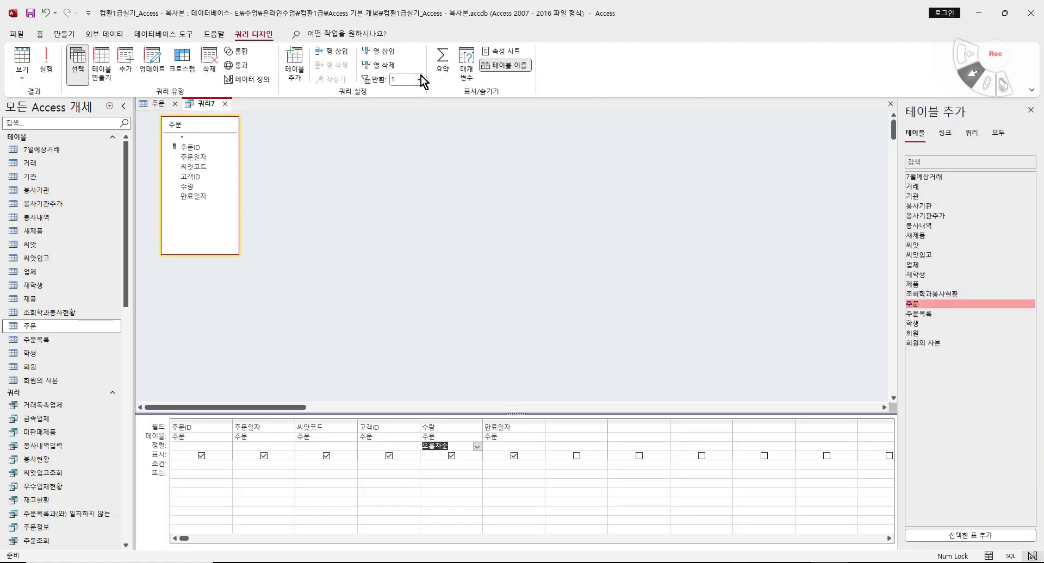
left_click(420, 81)
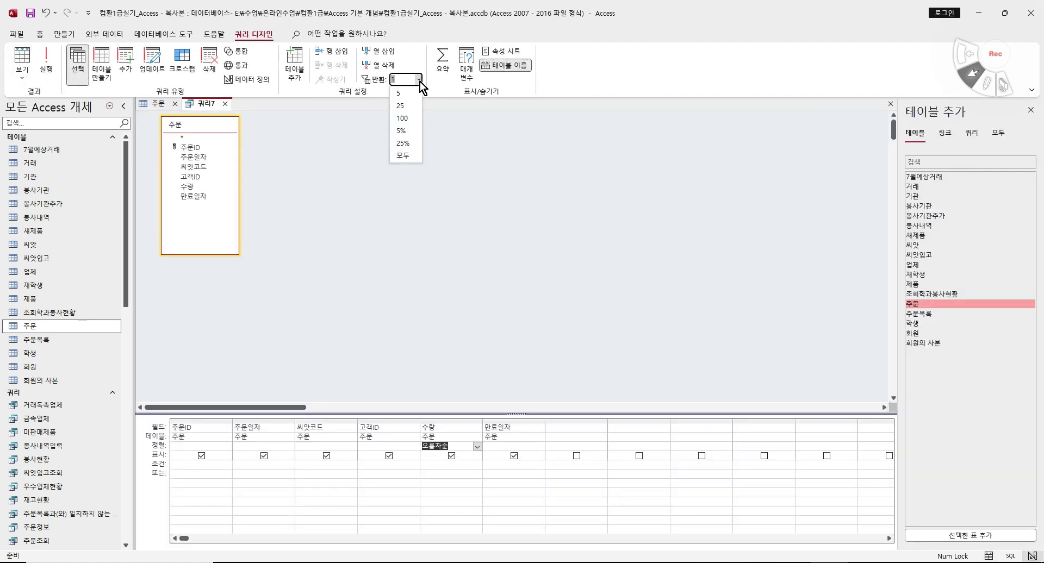
left_click(406, 159)
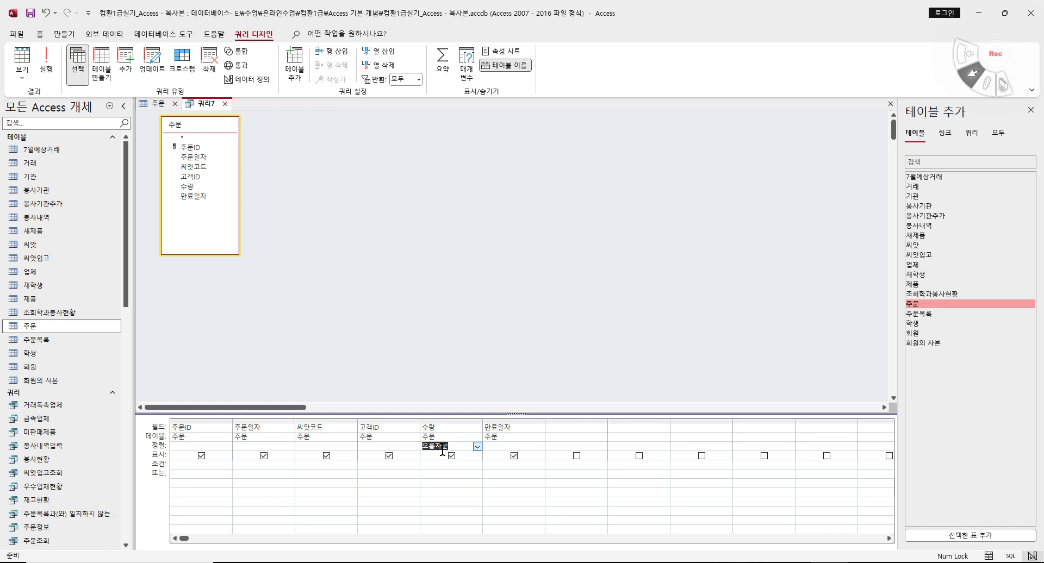
key("Delete")
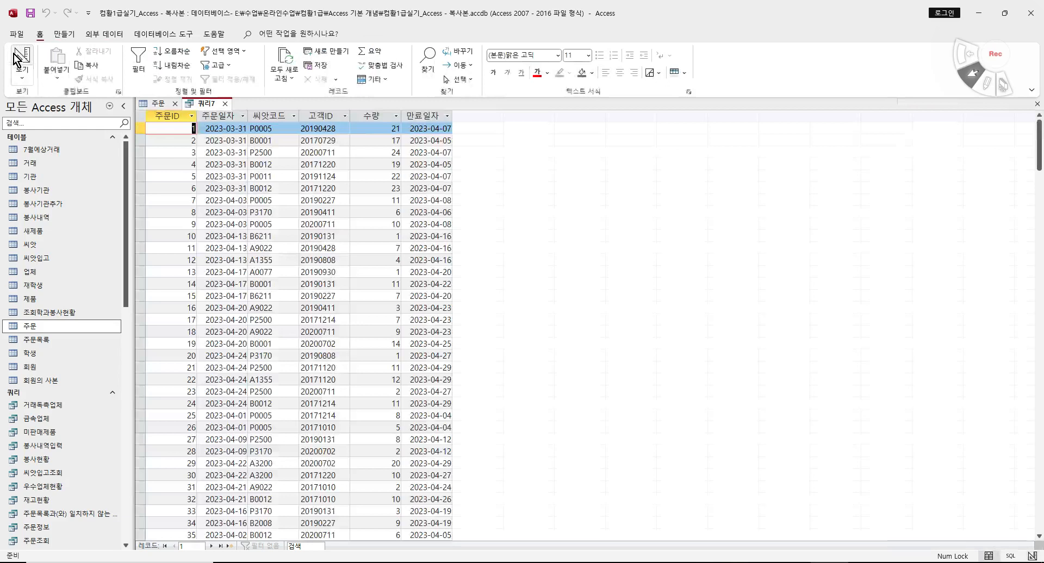
Return the query to design view, switch to the PowerPoint slide and append "(하위 쿼리 이용)" to the task sentence.
left_click(12, 52)
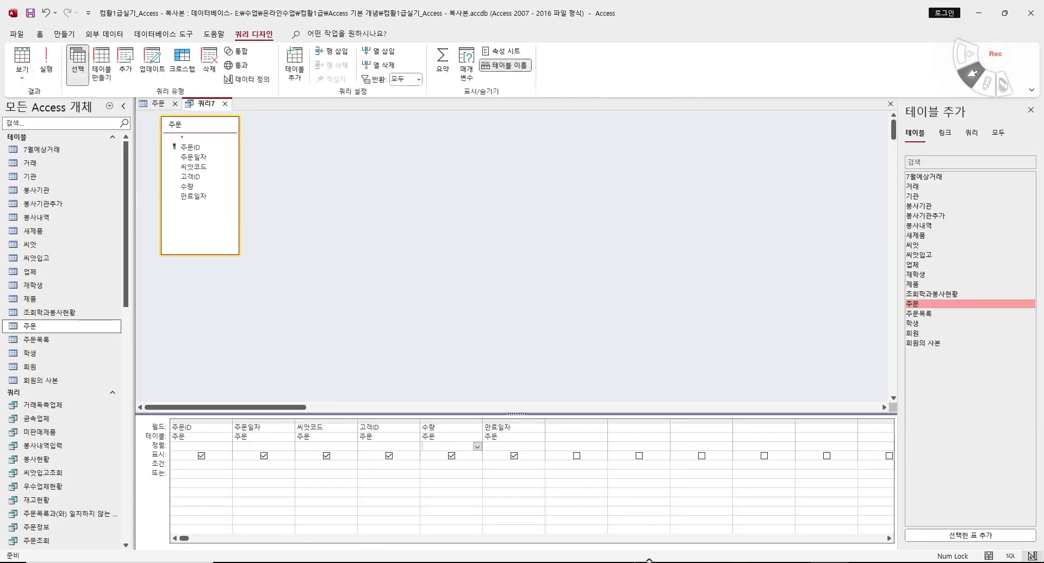
left_click(605, 562)
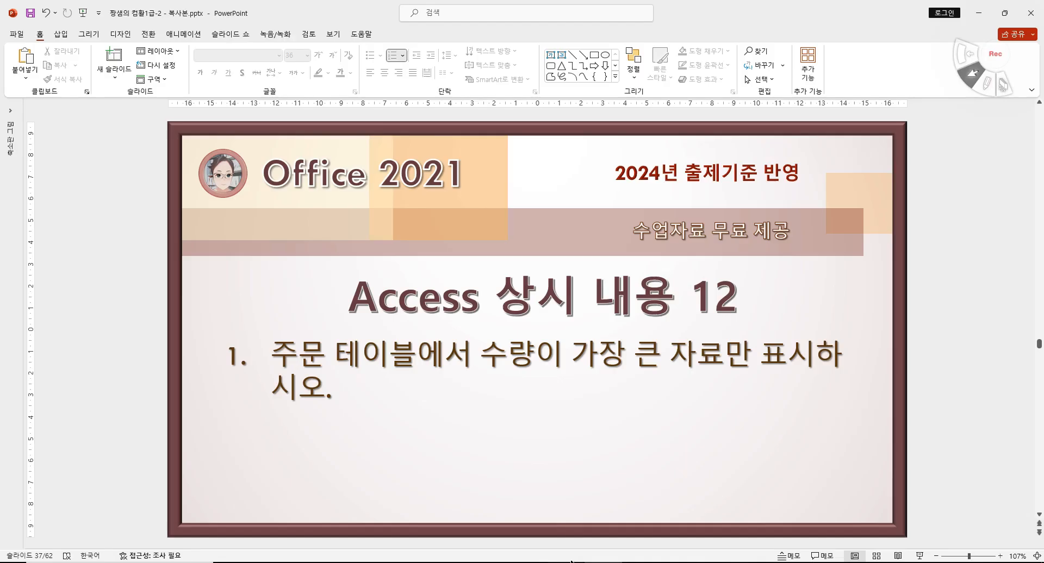
left_click(343, 393)
type("(")
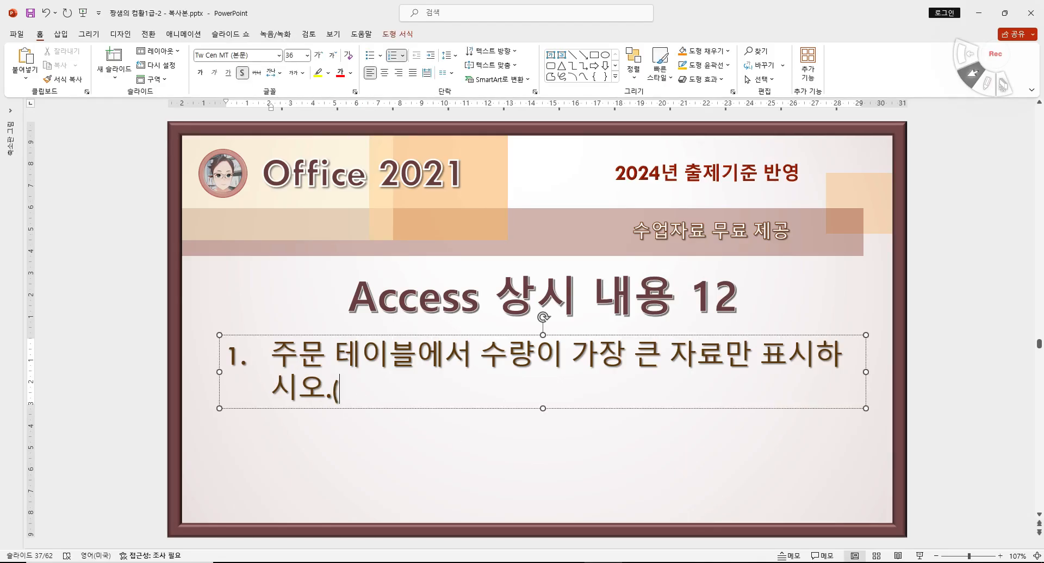
type("ㅎㅏ위 쿠")
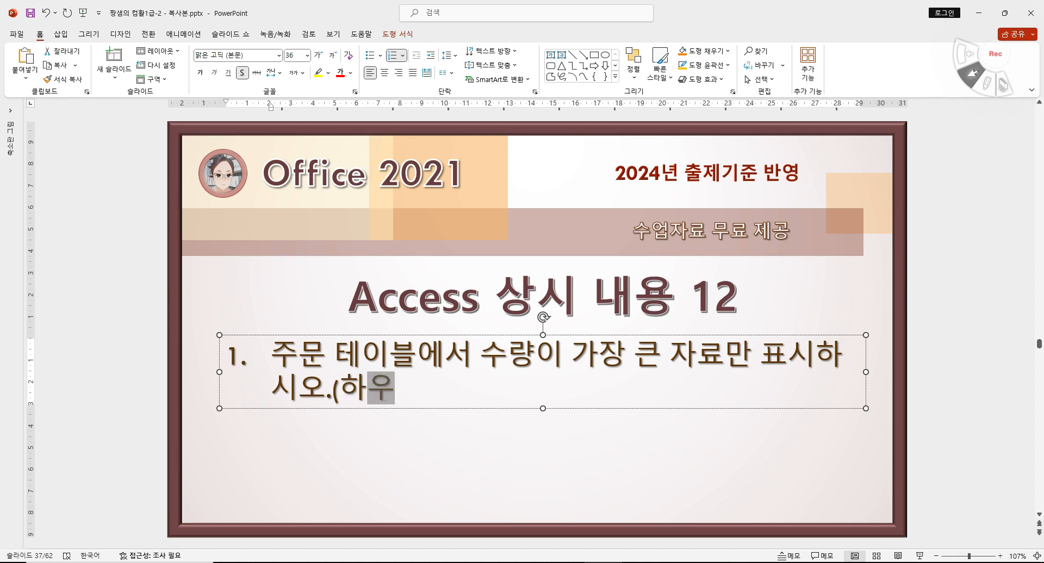
type("ㅓ리 이용")
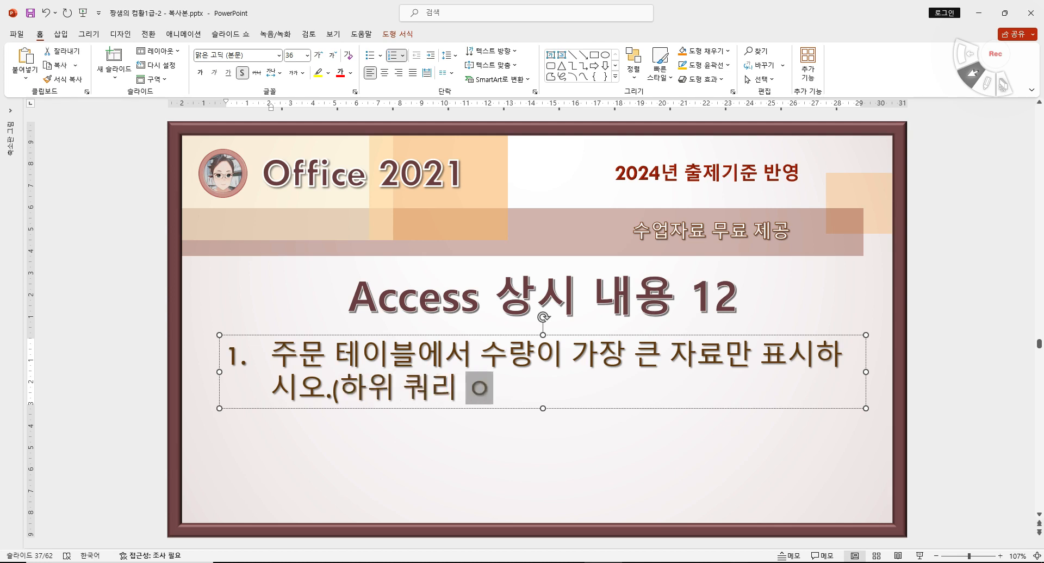
type(")")
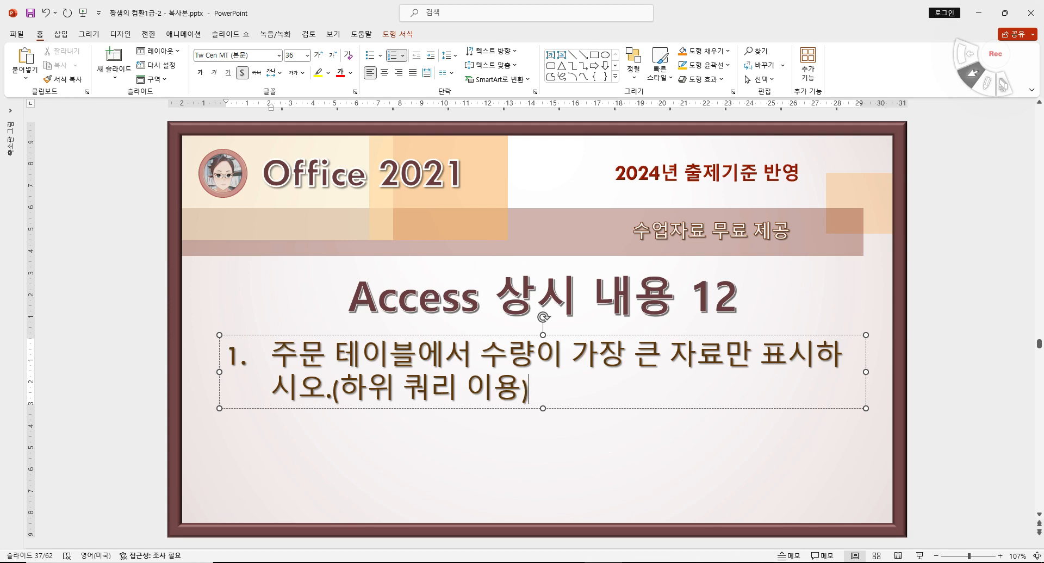
Switch back to Access and enter the subquery (select max(수량) from 주문) as the criterion of the 수량 field.
key("alt+Tab")
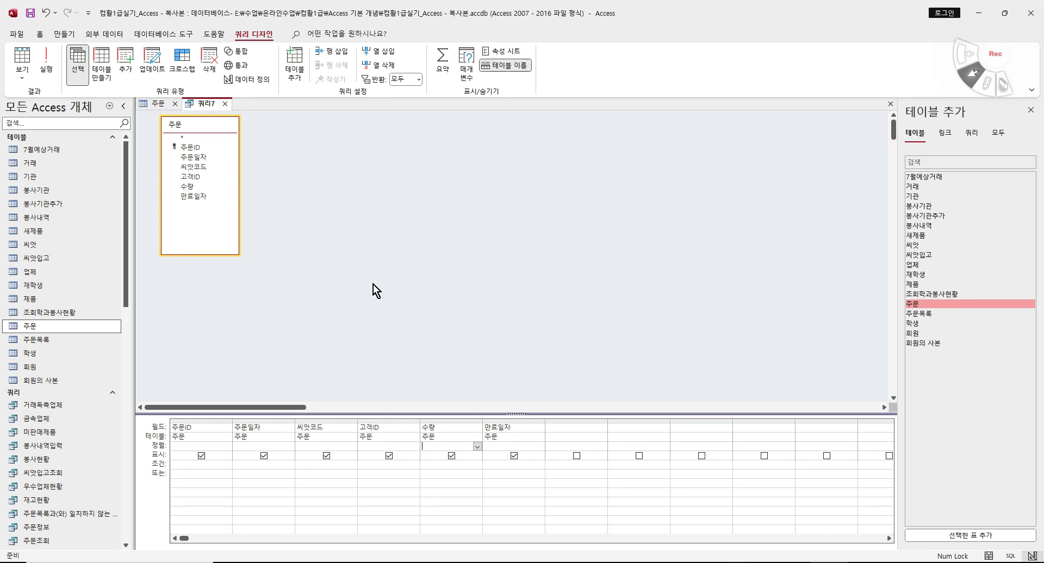
left_click(431, 465)
right_click(430, 465)
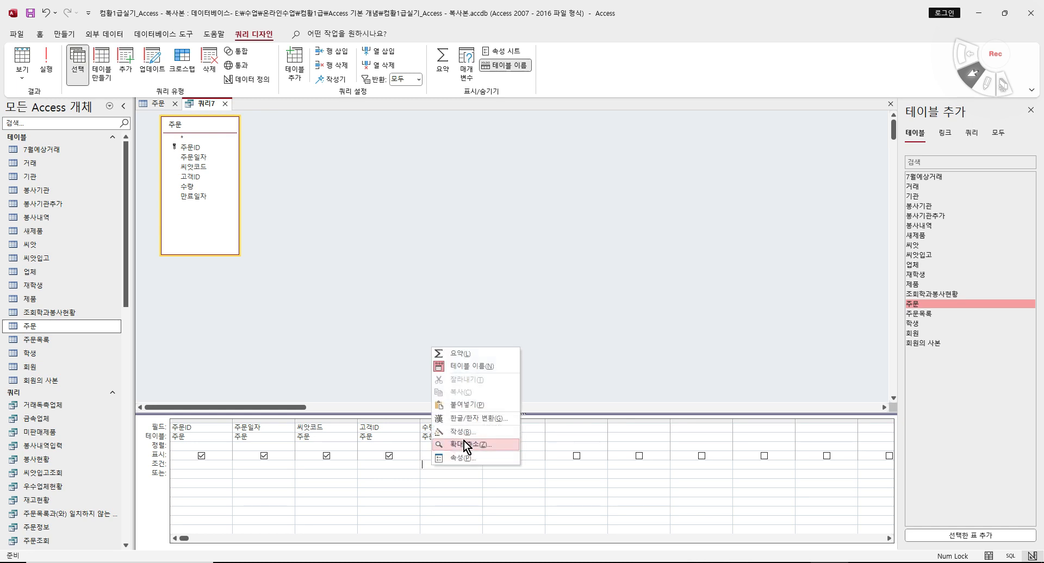
left_click(474, 445)
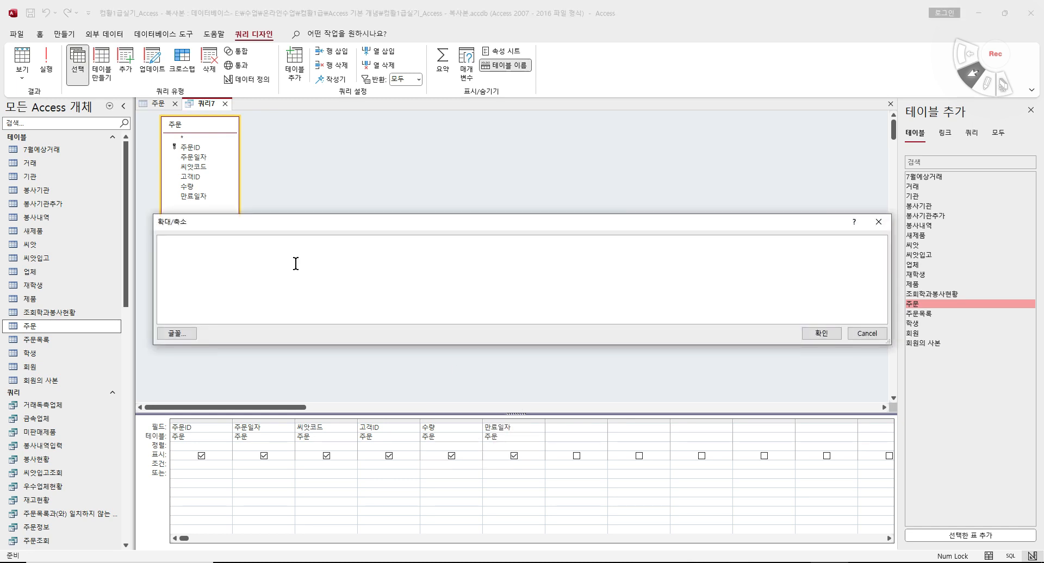
type("()")
key("Left")
type("select max(수량) fro")
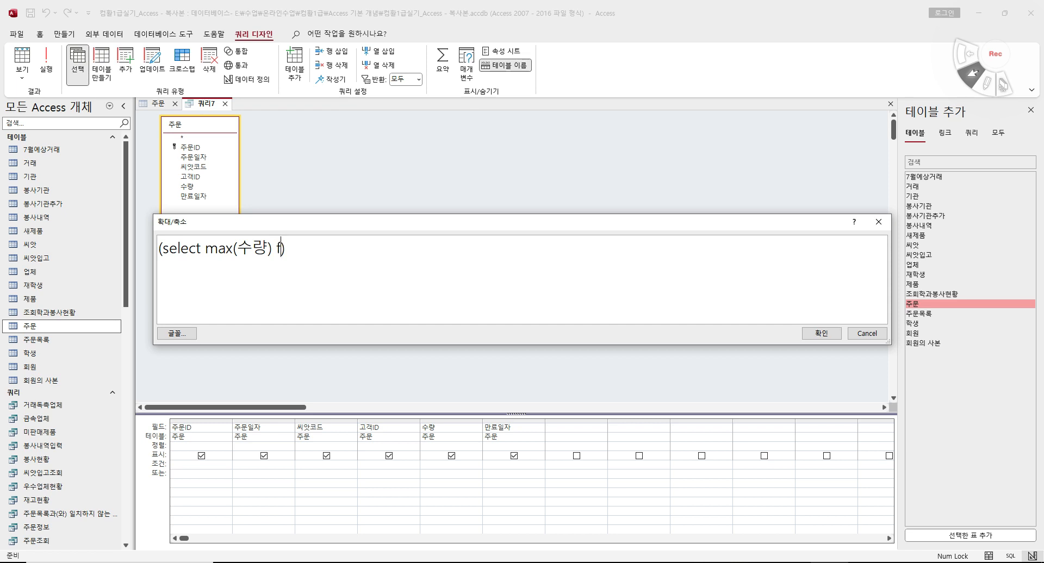
type("m ㅈㅜ문")
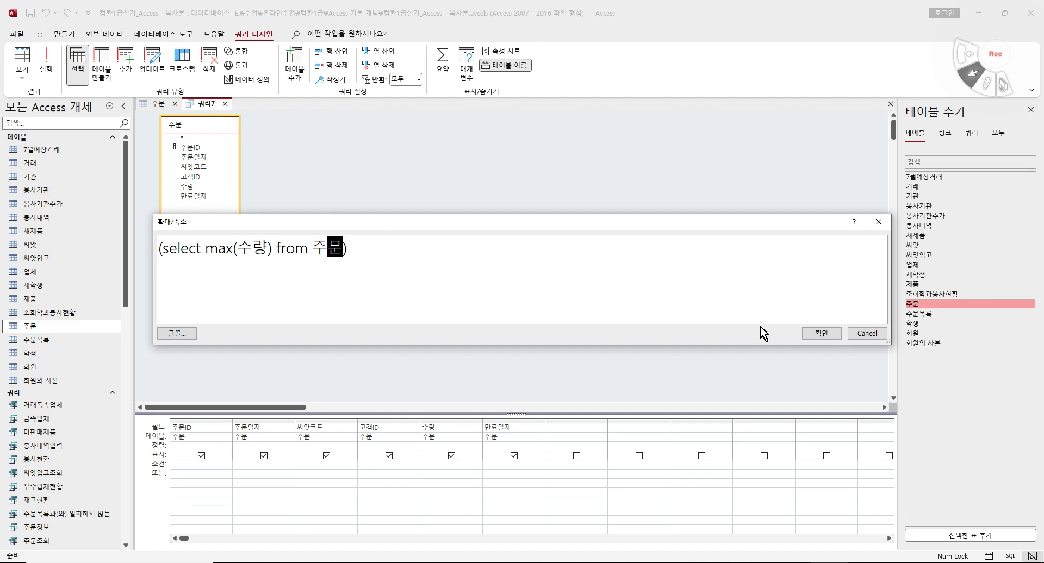
left_click(819, 335)
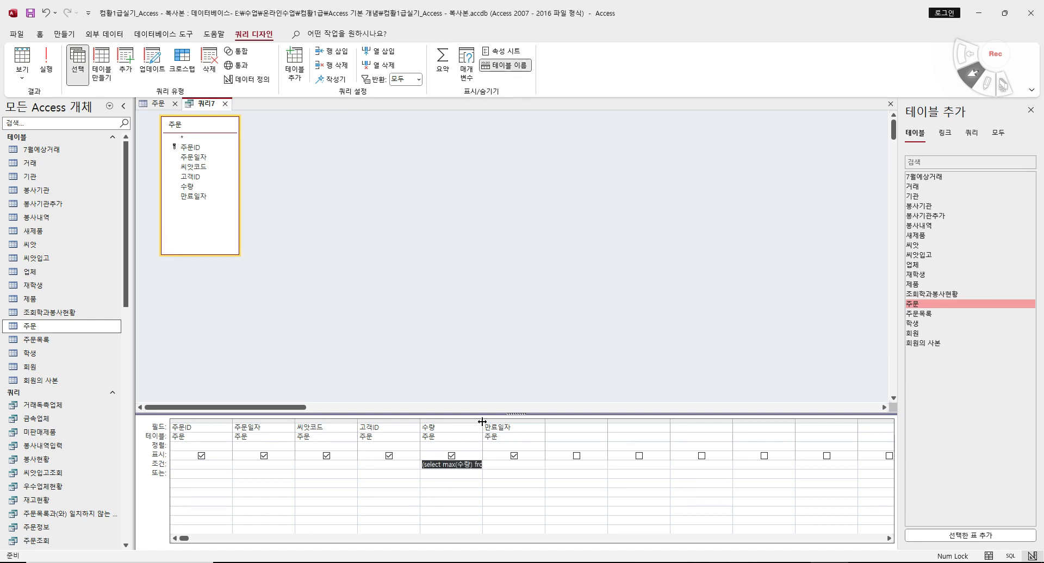
Widen the 수량 column to fit its criterion and view the query's results.
double_click(483, 422)
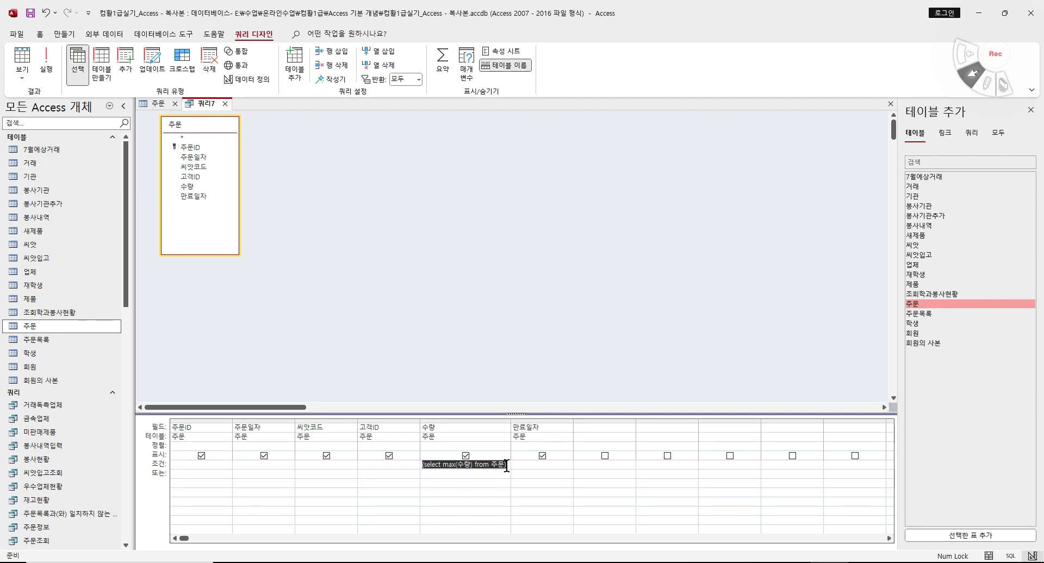
left_click(507, 465)
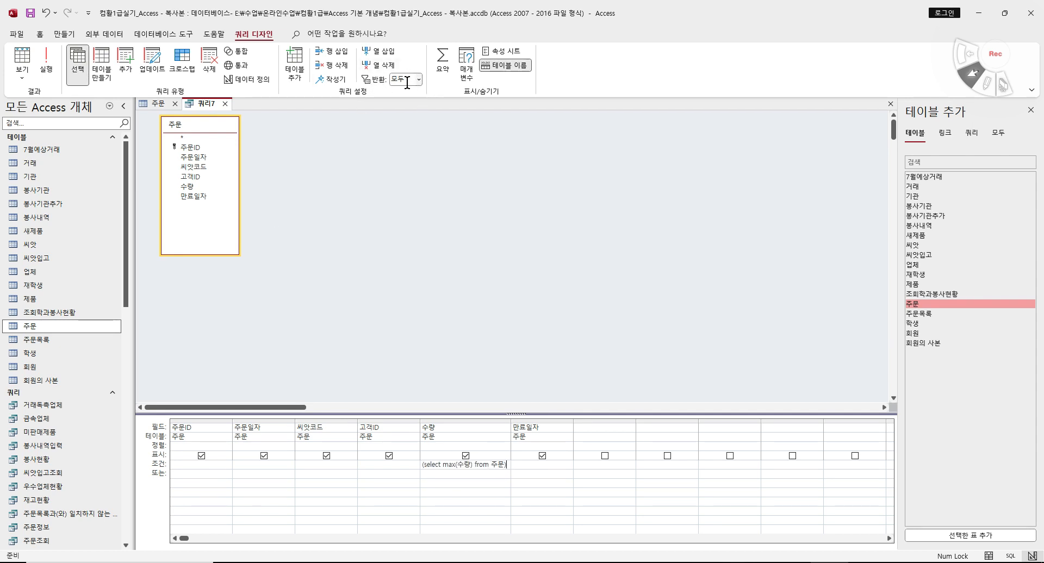
left_click(18, 63)
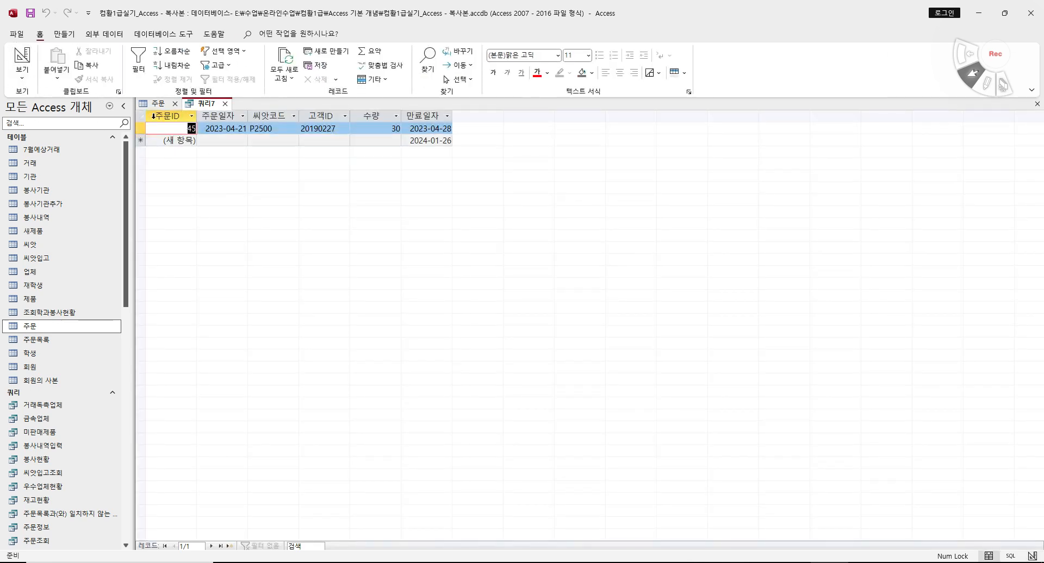
Change the 수량 criterion to (select min(수량) from 주문), view the matching records and return to design view.
left_click(22, 63)
left_click(449, 467)
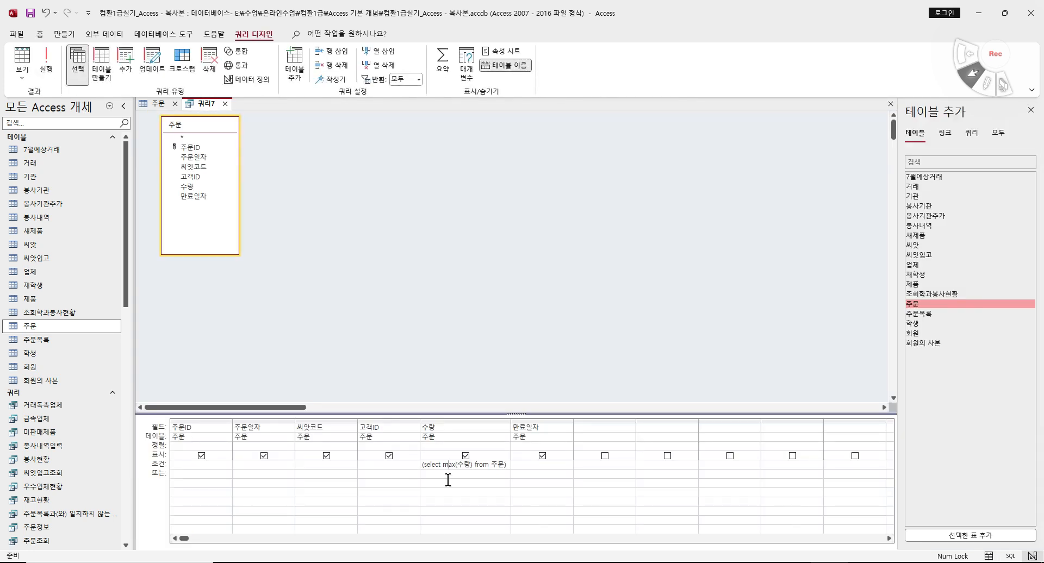
key("Delete")
key("Delete")
type("ㅑㅜ")
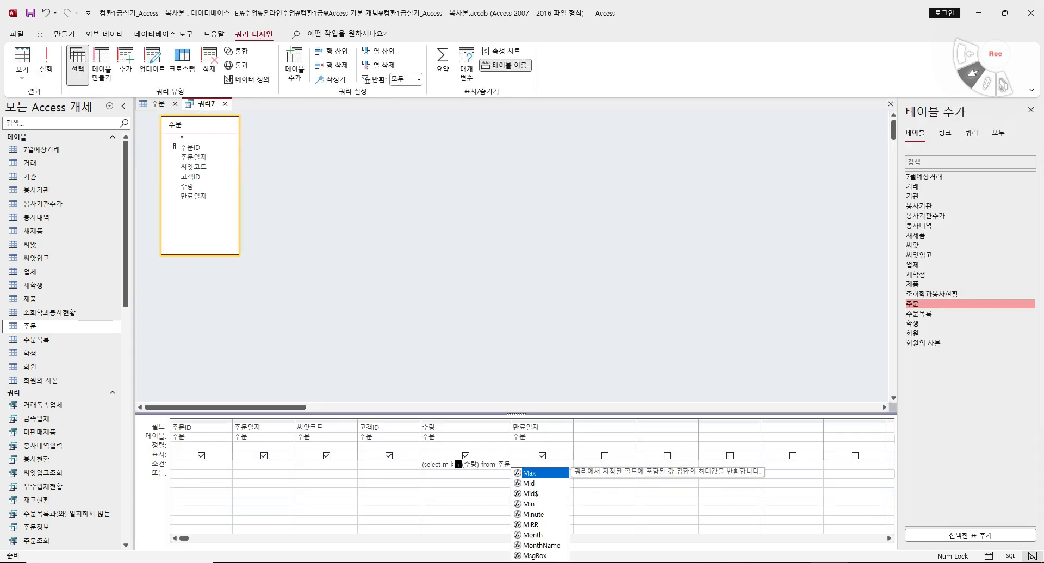
key("Hangul")
key("BackSpace")
key("BackSpace")
type("in")
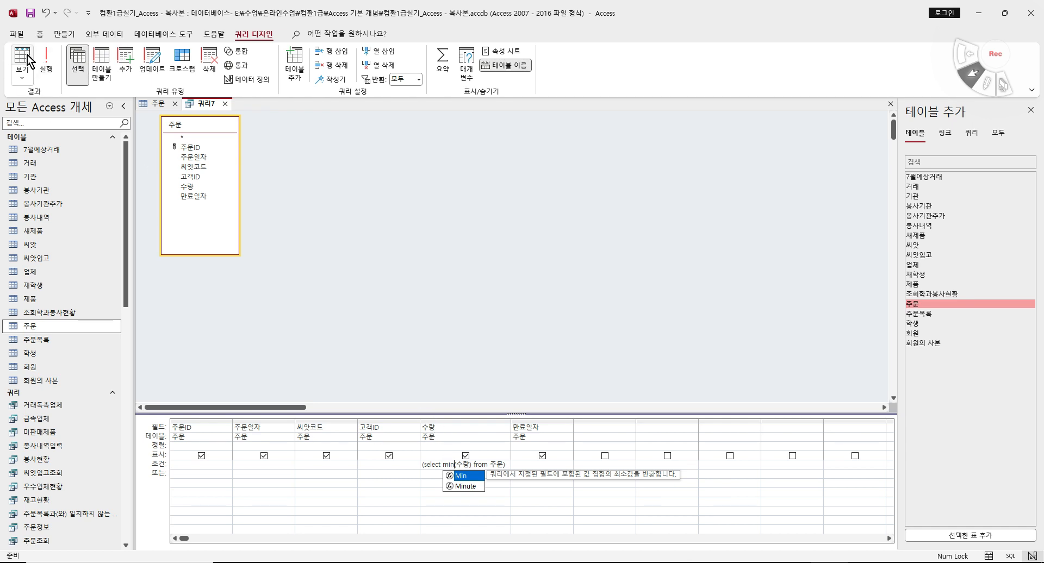
left_click(44, 60)
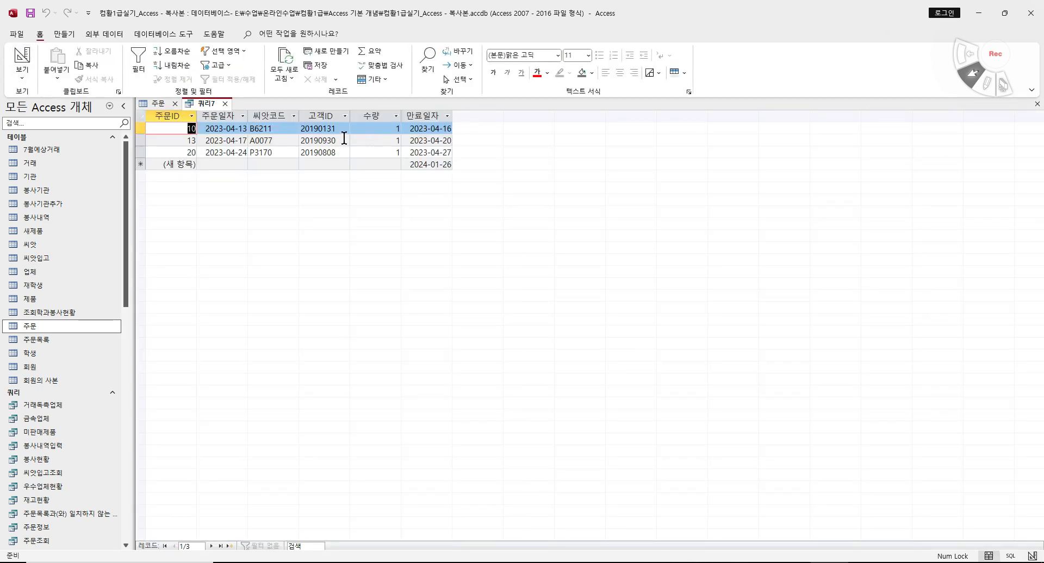
left_click(31, 64)
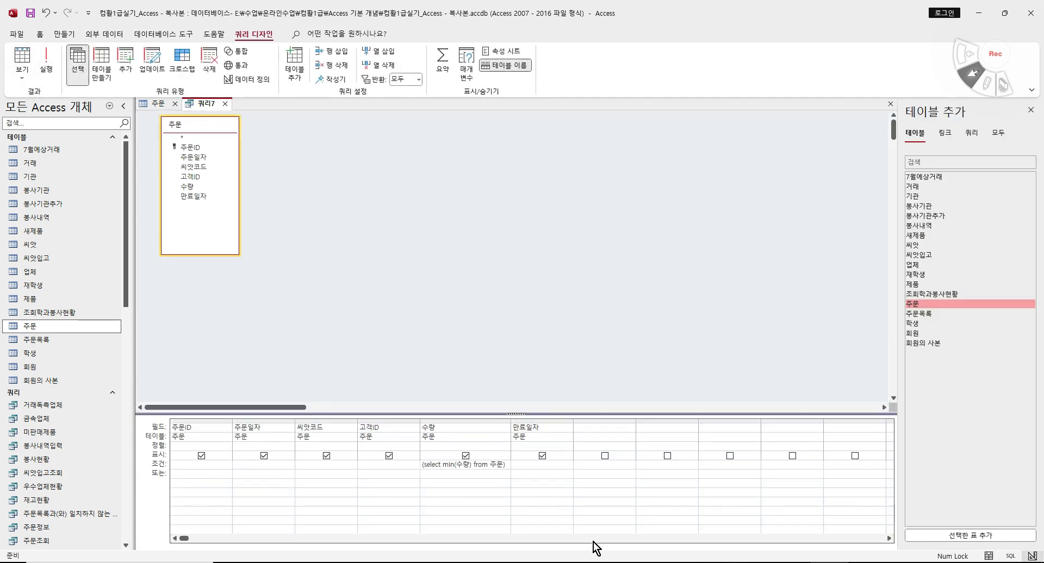
Switch to the PowerPoint slide and review the task sentence and its "하위 쿼리 이용" note.
key("alt+Tab")
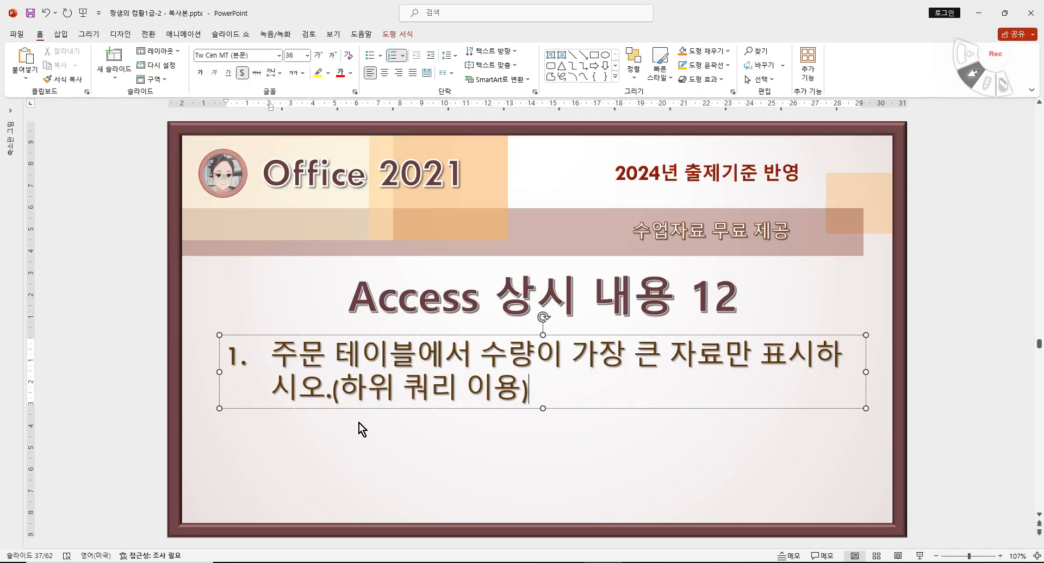
left_click_drag(270, 354, 331, 390)
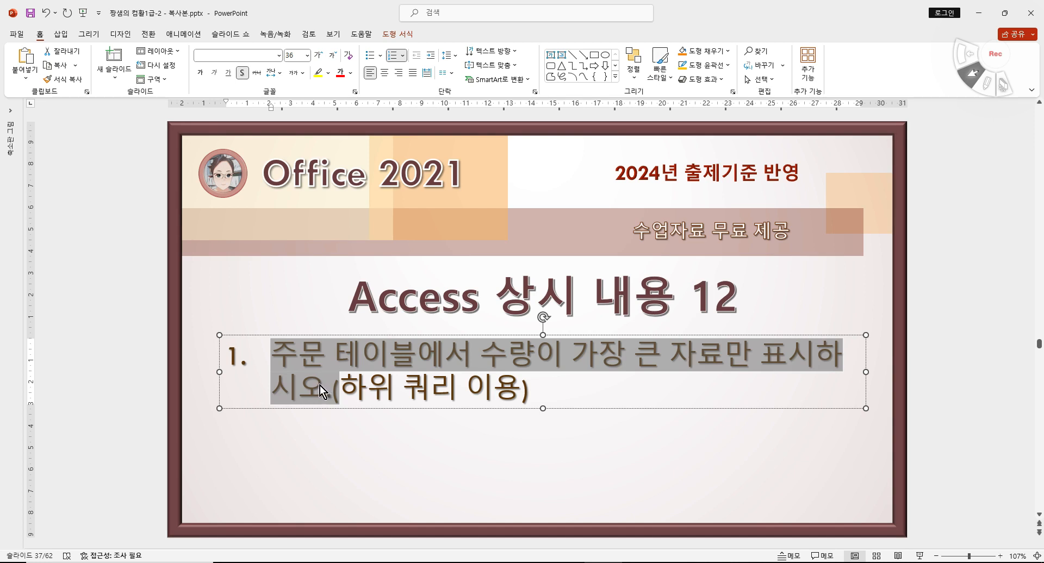
left_click_drag(338, 389, 503, 390)
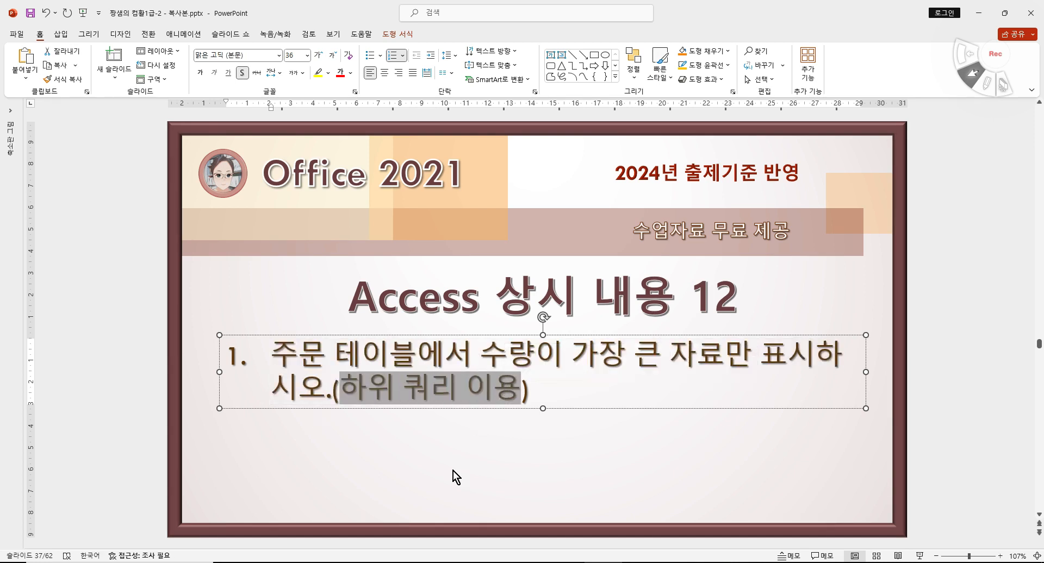
Switch back to Access and change the 수량 criterion to (select max(수량) from 주문).
mouse_move(603, 562)
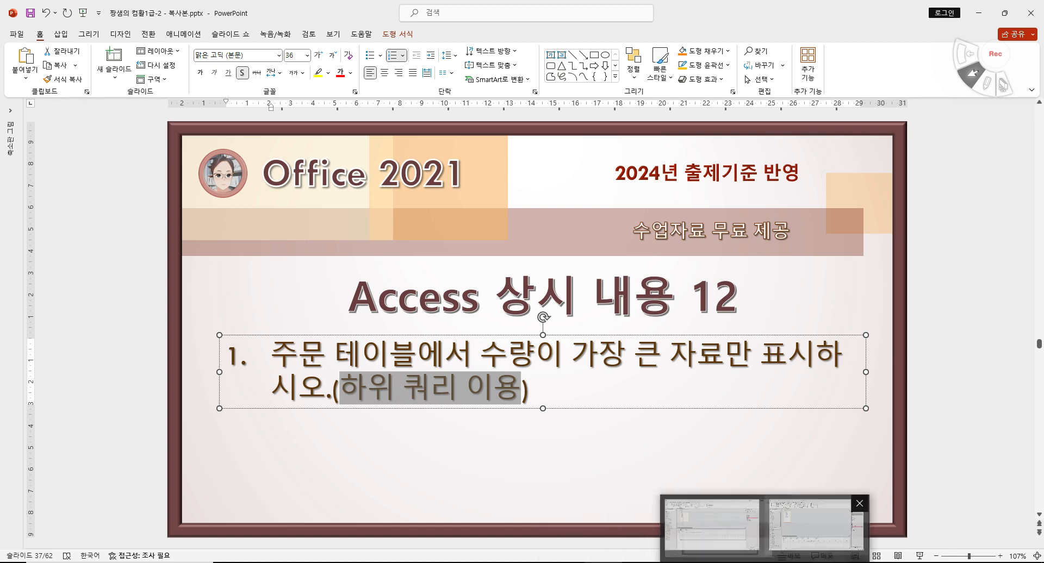
left_click(829, 562)
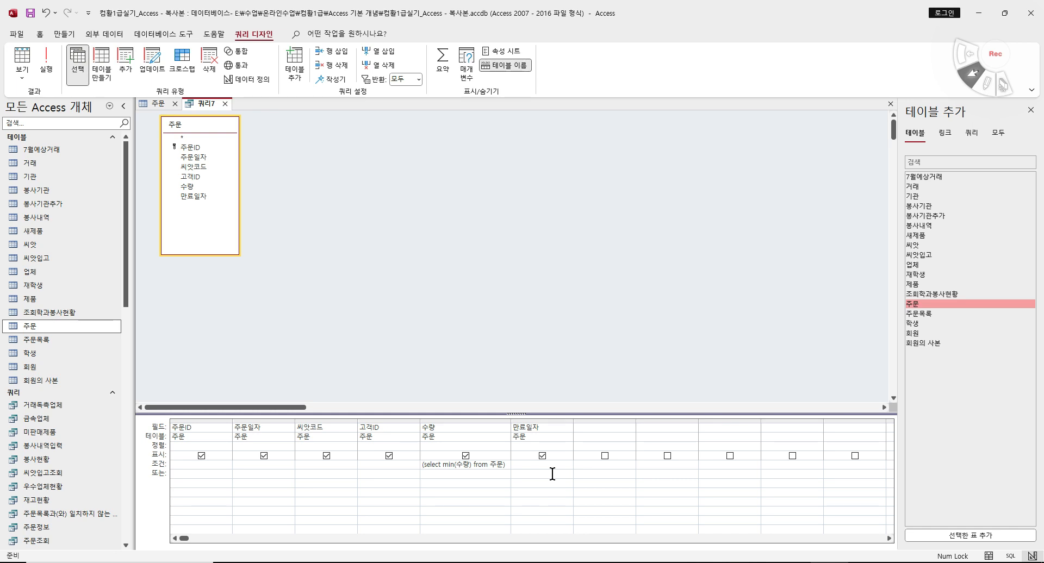
left_click(448, 466)
key("Delete")
key("Delete")
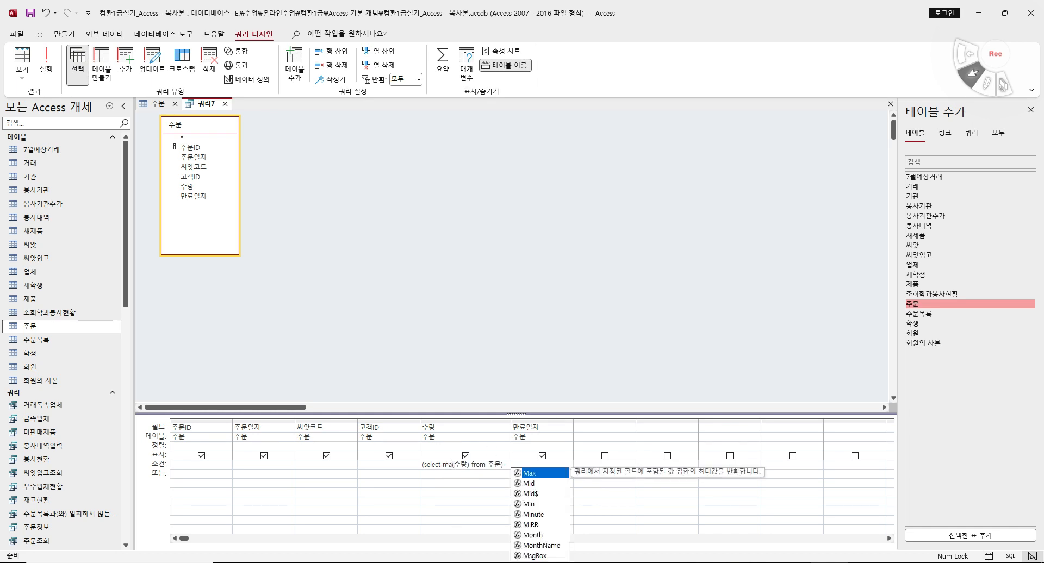
type("ax")
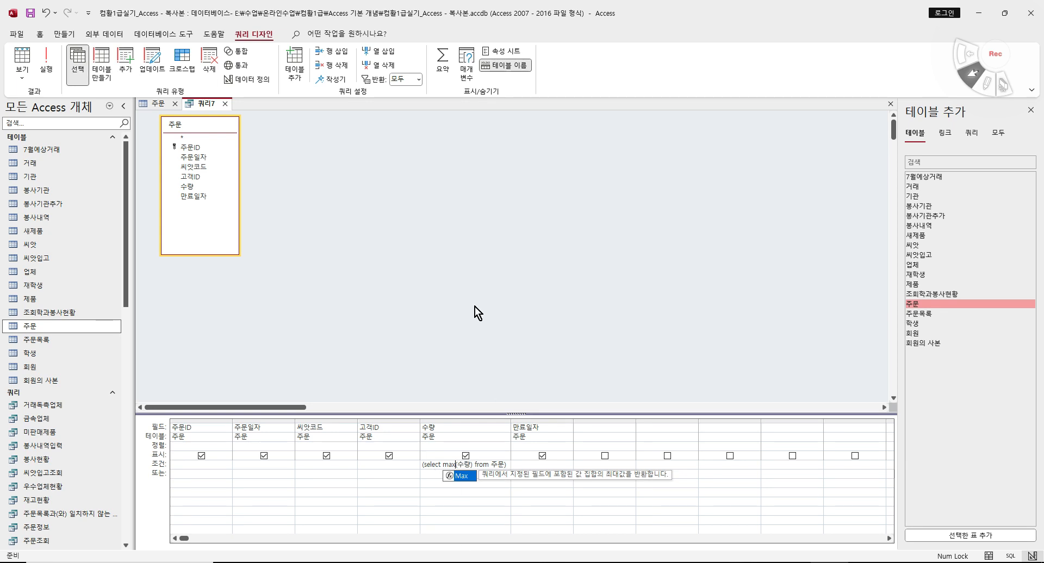
left_click(522, 465)
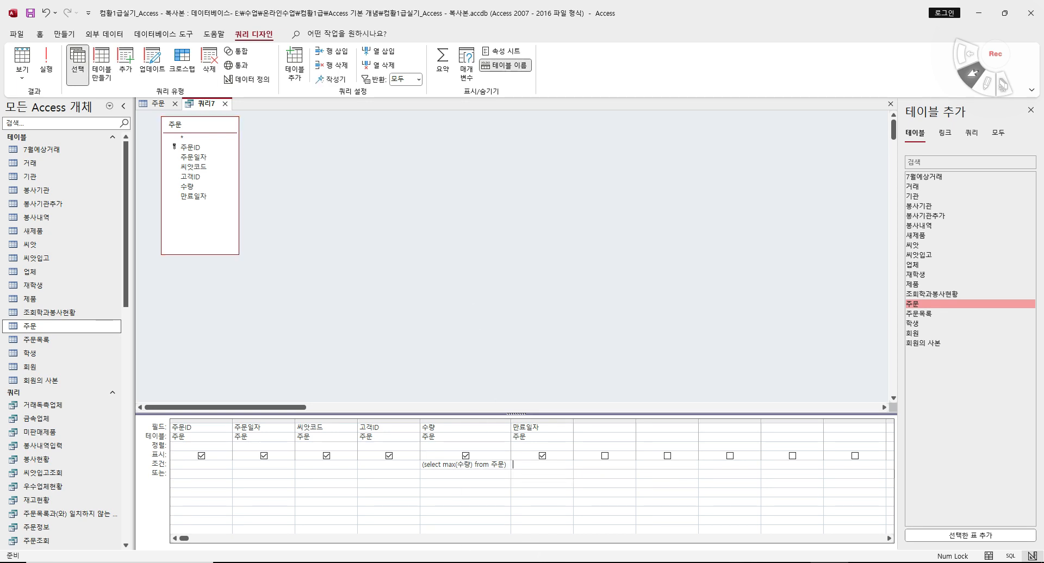